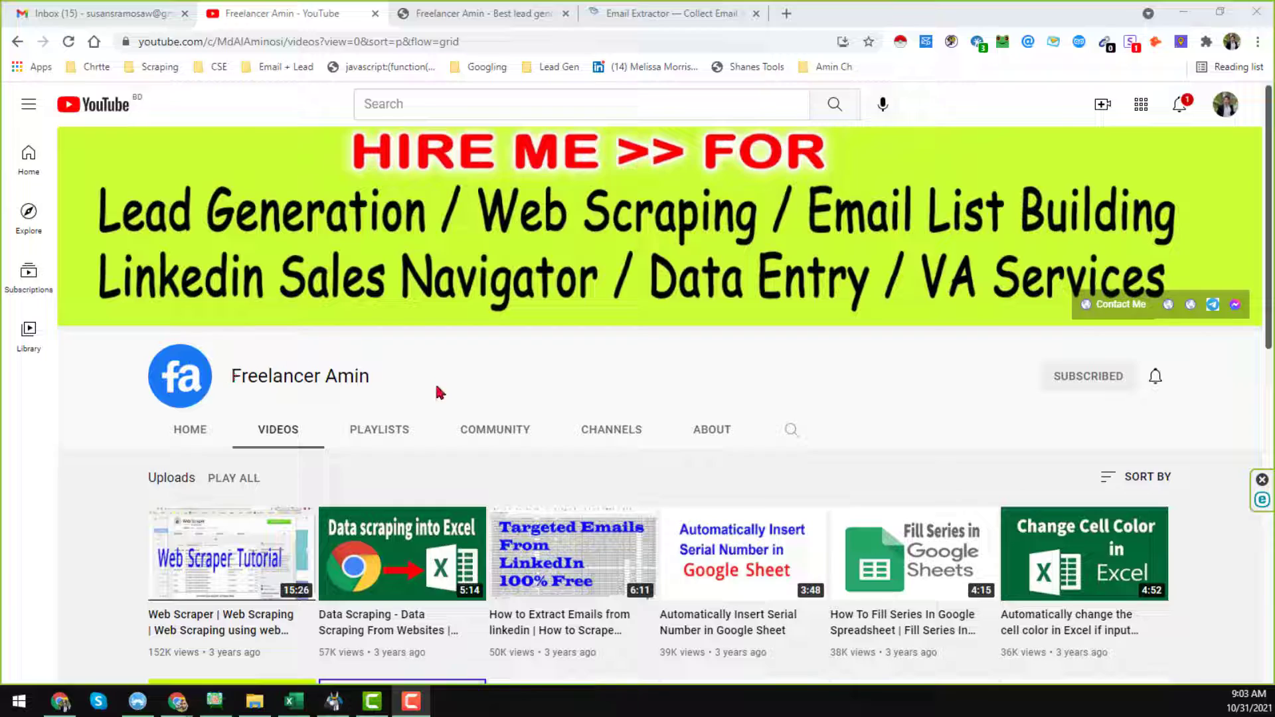
Scroll through the YouTube channel's video grid
{"action": "scroll", "coordinate": [439, 392], "scroll_direction": "down", "scroll_amount": 4}
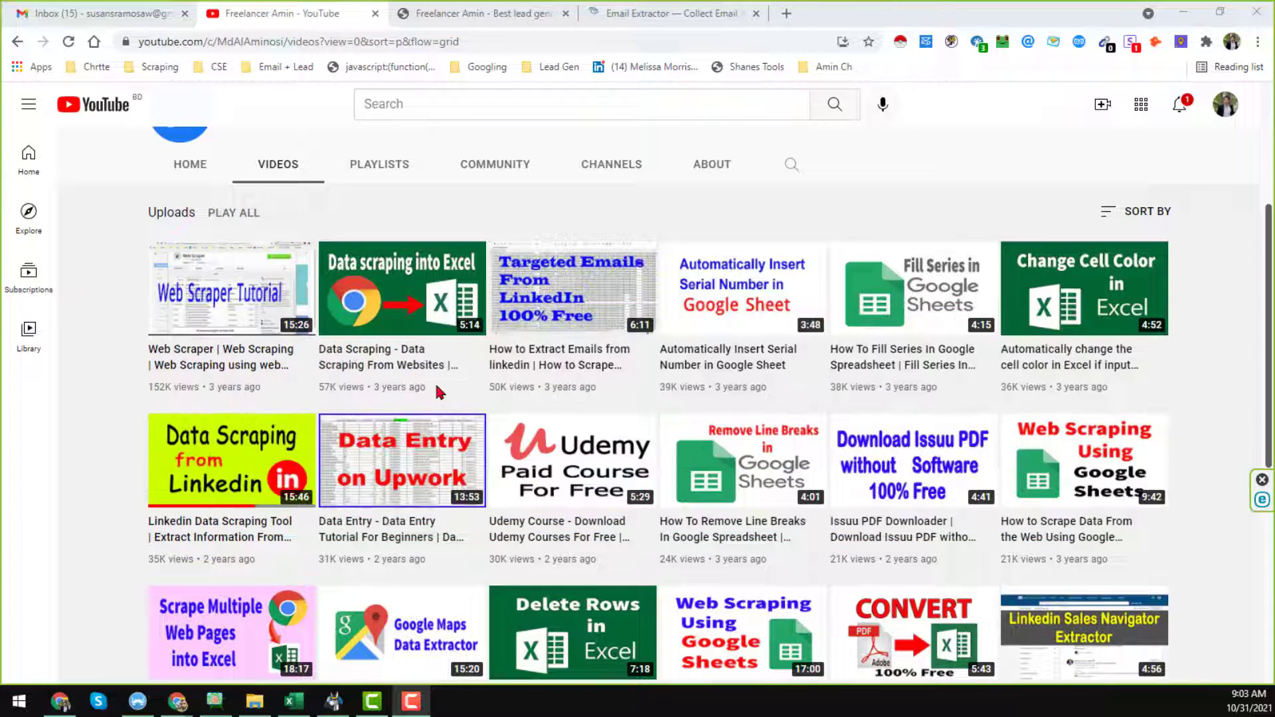
{"action": "scroll", "coordinate": [436, 387], "scroll_direction": "up", "scroll_amount": 4}
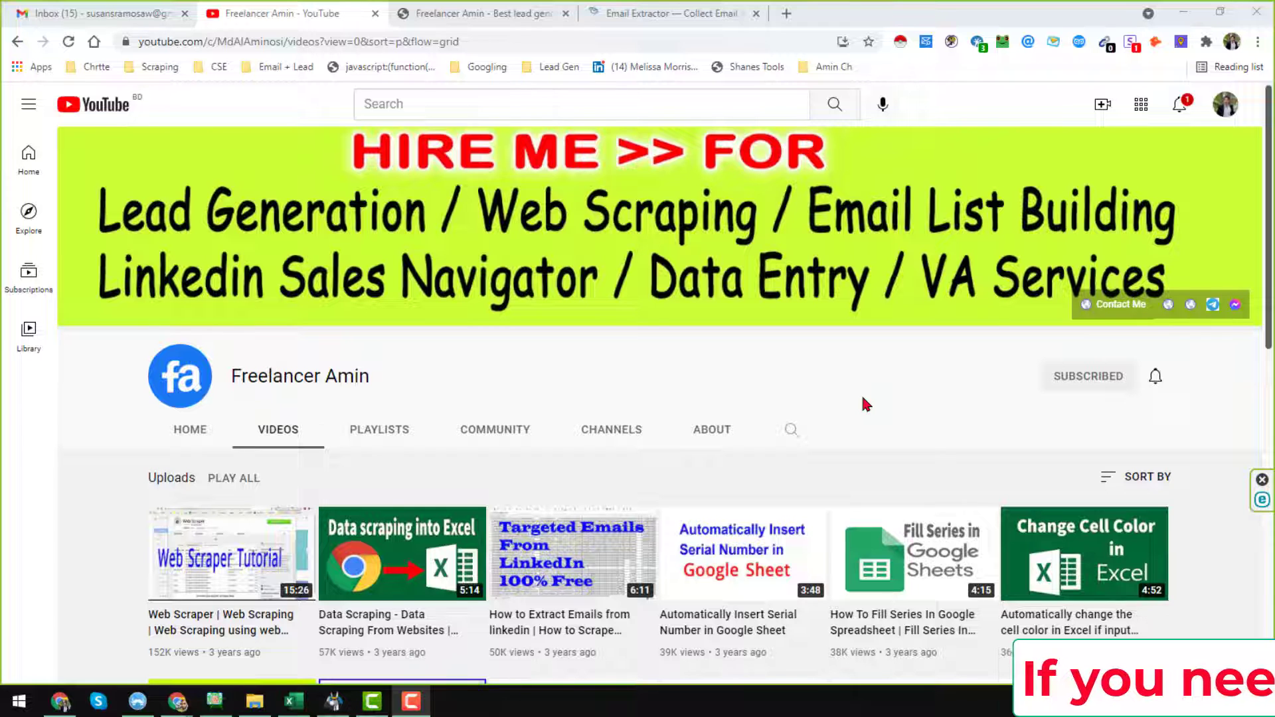
{"action": "scroll", "coordinate": [865, 404], "scroll_direction": "down", "scroll_amount": 2}
{"action": "scroll", "coordinate": [864, 399], "scroll_direction": "up", "scroll_amount": 2}
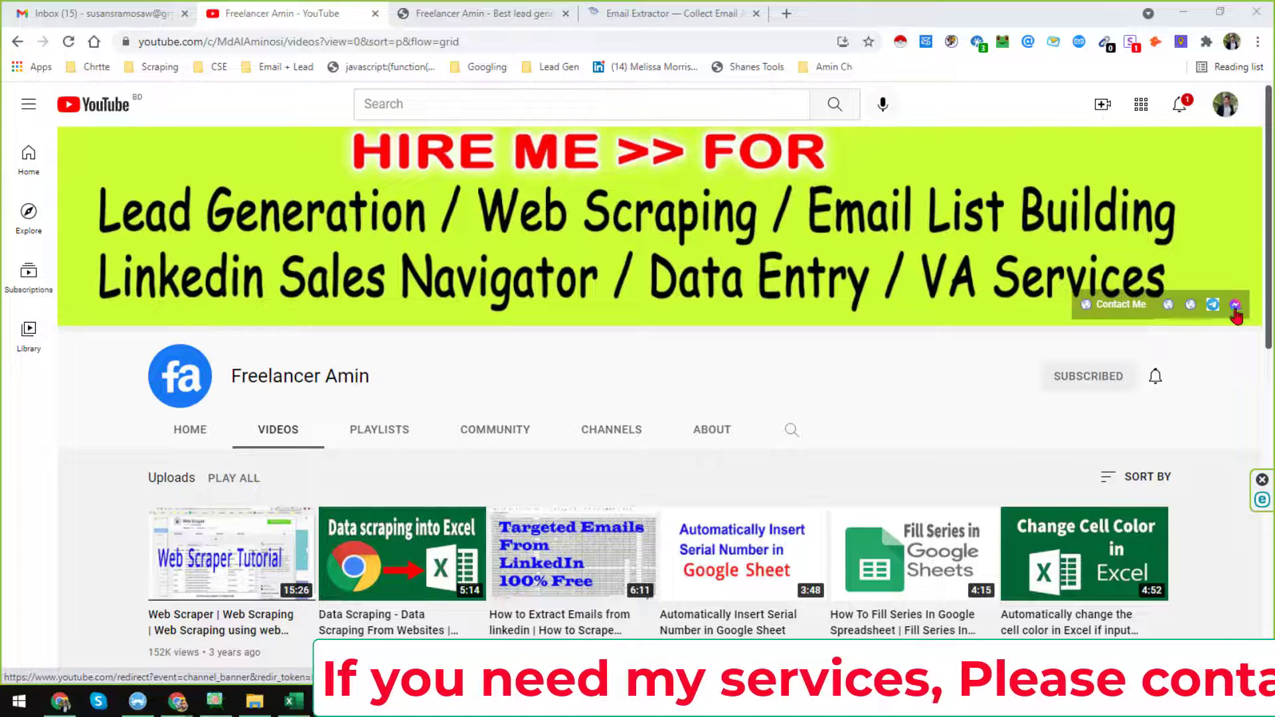
View the freelancer's business website and scroll through its content
{"action": "left_click", "coordinate": [512, 13]}
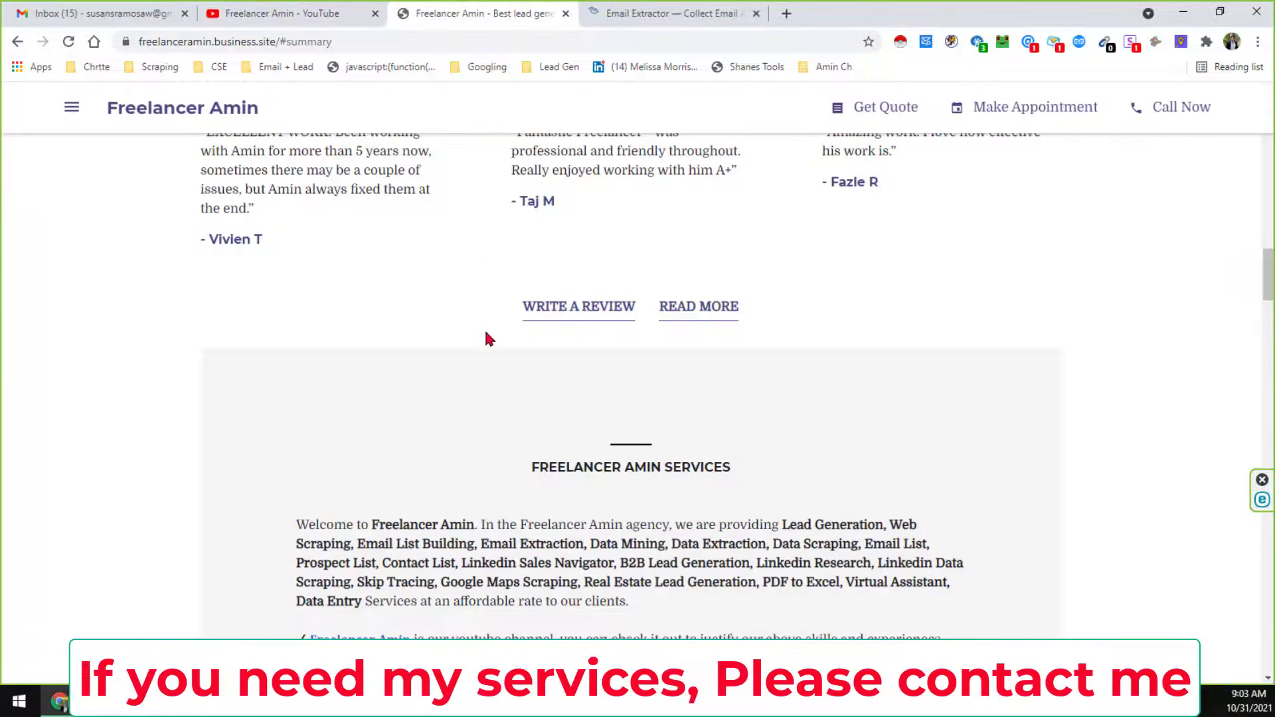
{"action": "scroll", "coordinate": [483, 328], "scroll_direction": "down", "scroll_amount": 7}
{"action": "scroll", "coordinate": [486, 337], "scroll_direction": "down", "scroll_amount": 9}
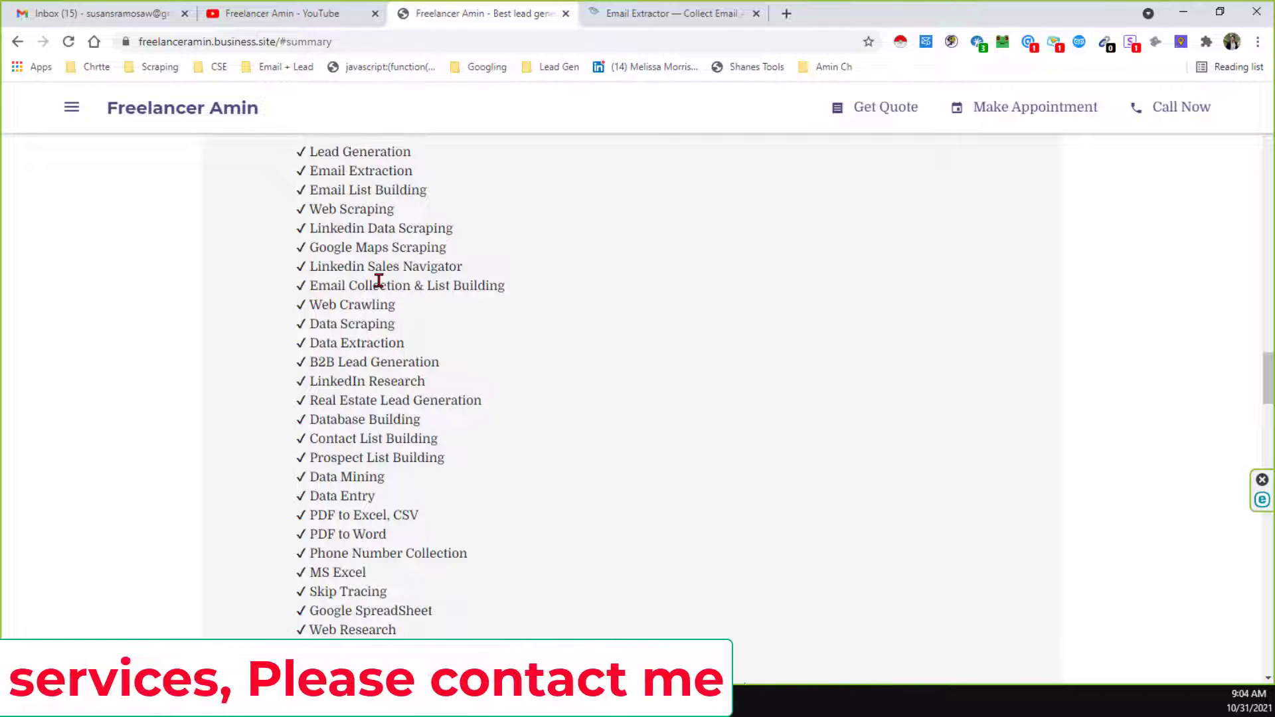
{"action": "scroll", "coordinate": [378, 281], "scroll_direction": "down", "scroll_amount": 4}
{"action": "scroll", "coordinate": [378, 280], "scroll_direction": "down", "scroll_amount": 4}
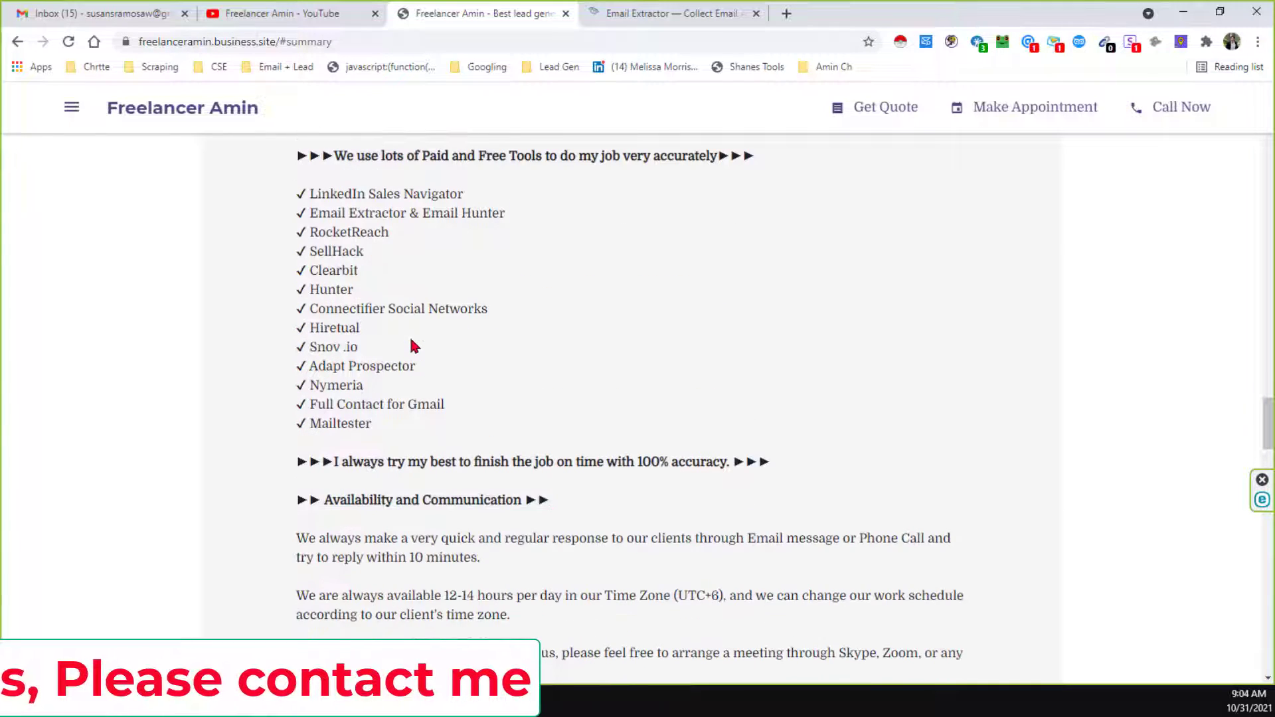
{"action": "scroll", "coordinate": [643, 238], "scroll_direction": "down", "scroll_amount": 4}
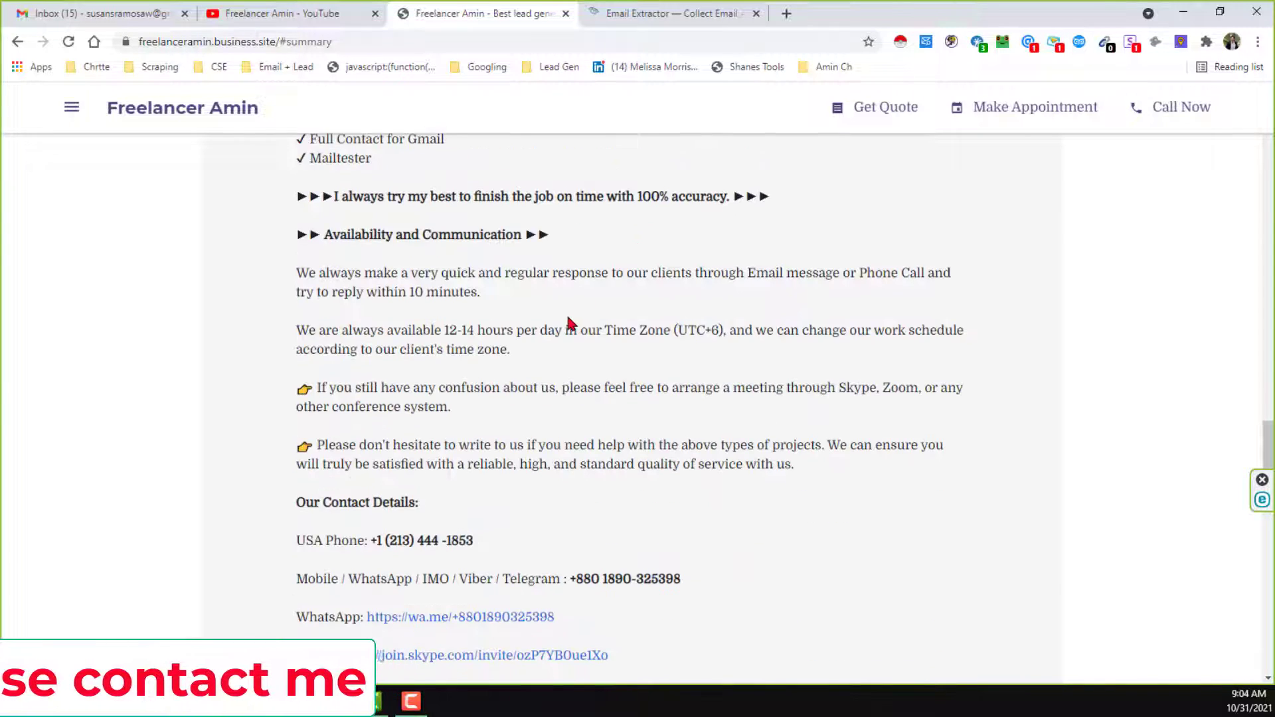
{"action": "scroll", "coordinate": [570, 324], "scroll_direction": "down", "scroll_amount": 2}
{"action": "scroll", "coordinate": [570, 324], "scroll_direction": "down", "scroll_amount": 2}
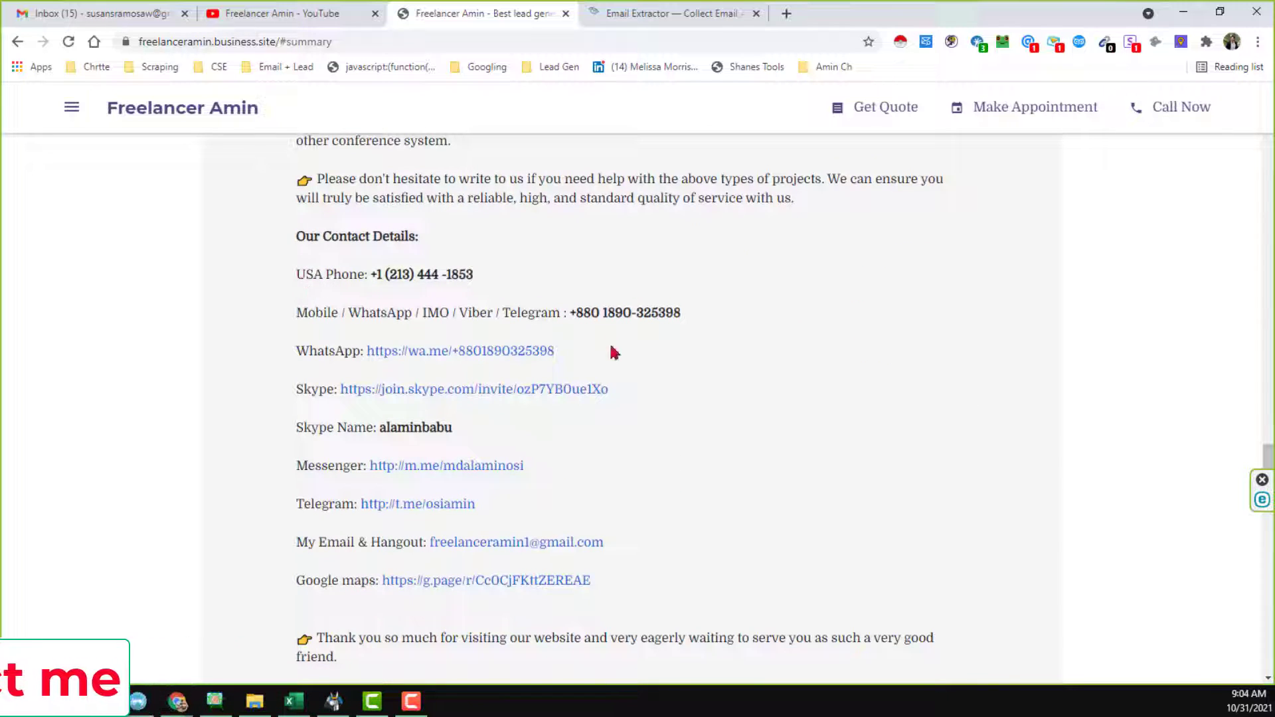
{"action": "scroll", "coordinate": [610, 353], "scroll_direction": "down", "scroll_amount": 4}
{"action": "scroll", "coordinate": [610, 353], "scroll_direction": "up", "scroll_amount": 2}
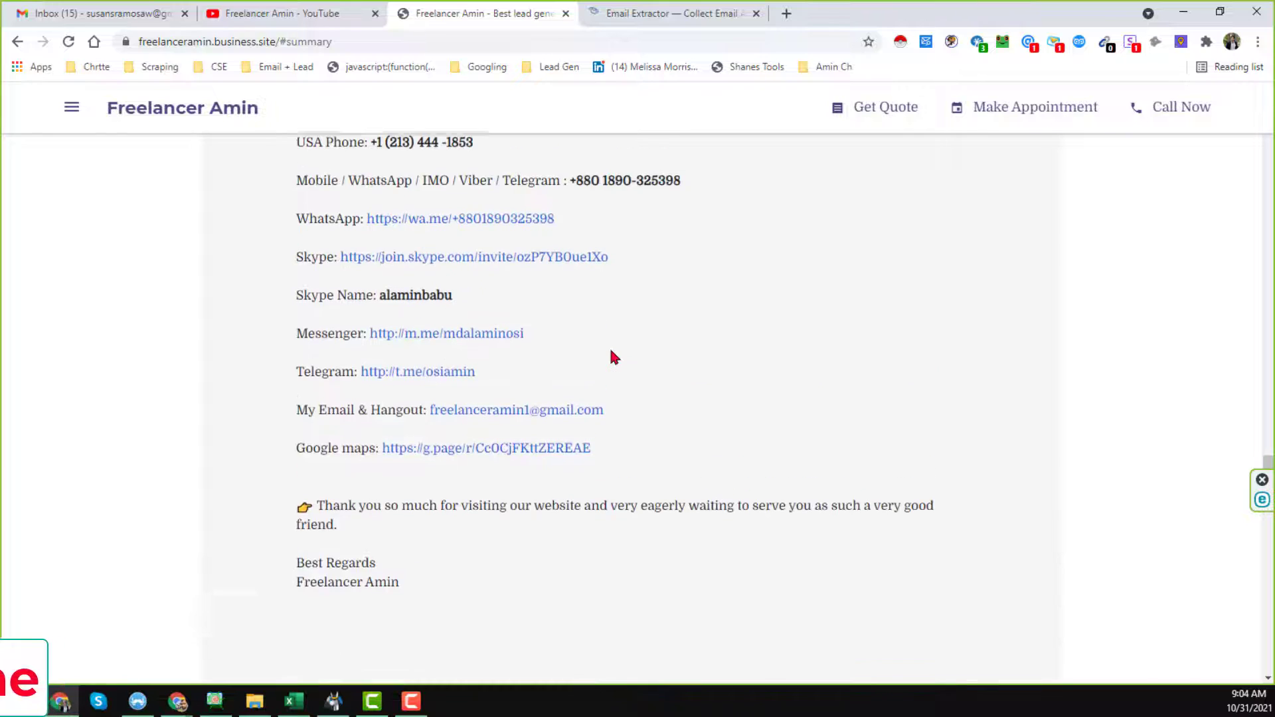
{"action": "scroll", "coordinate": [614, 356], "scroll_direction": "up", "scroll_amount": 17}
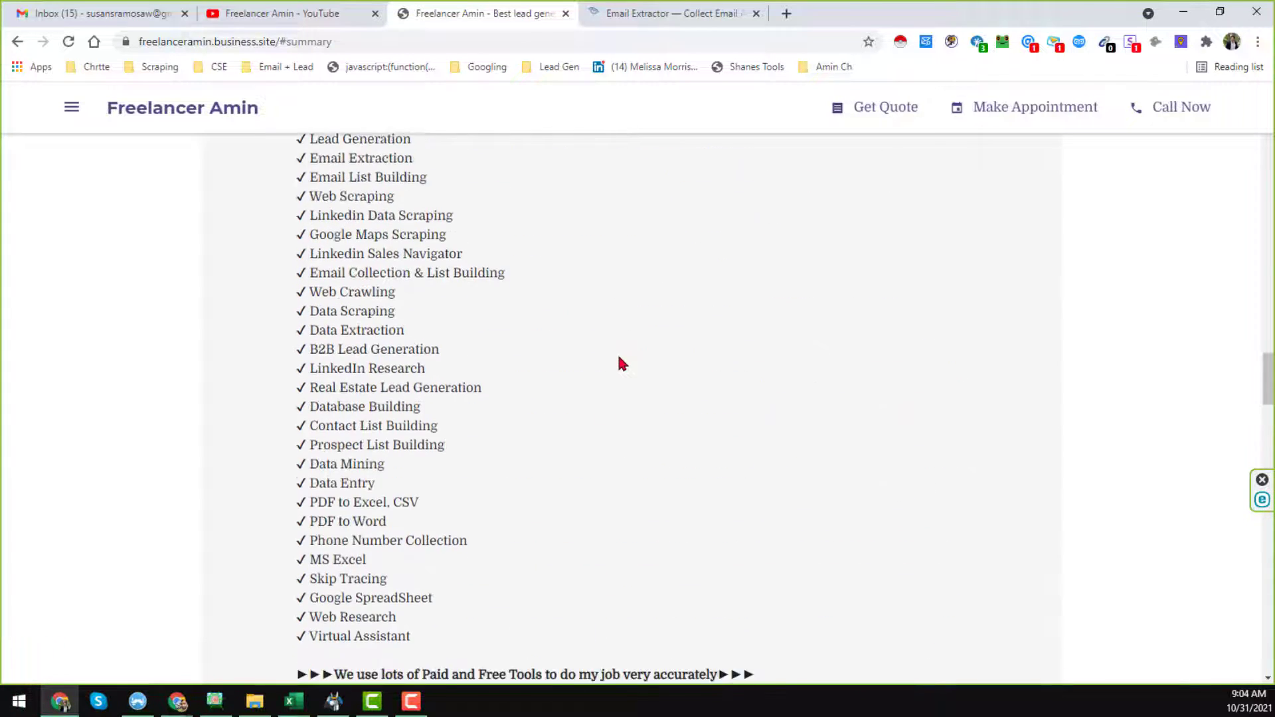
Return to the YouTube channel videos, then bring up the Atomic Email Hunter product page
{"action": "left_click", "coordinate": [331, 22]}
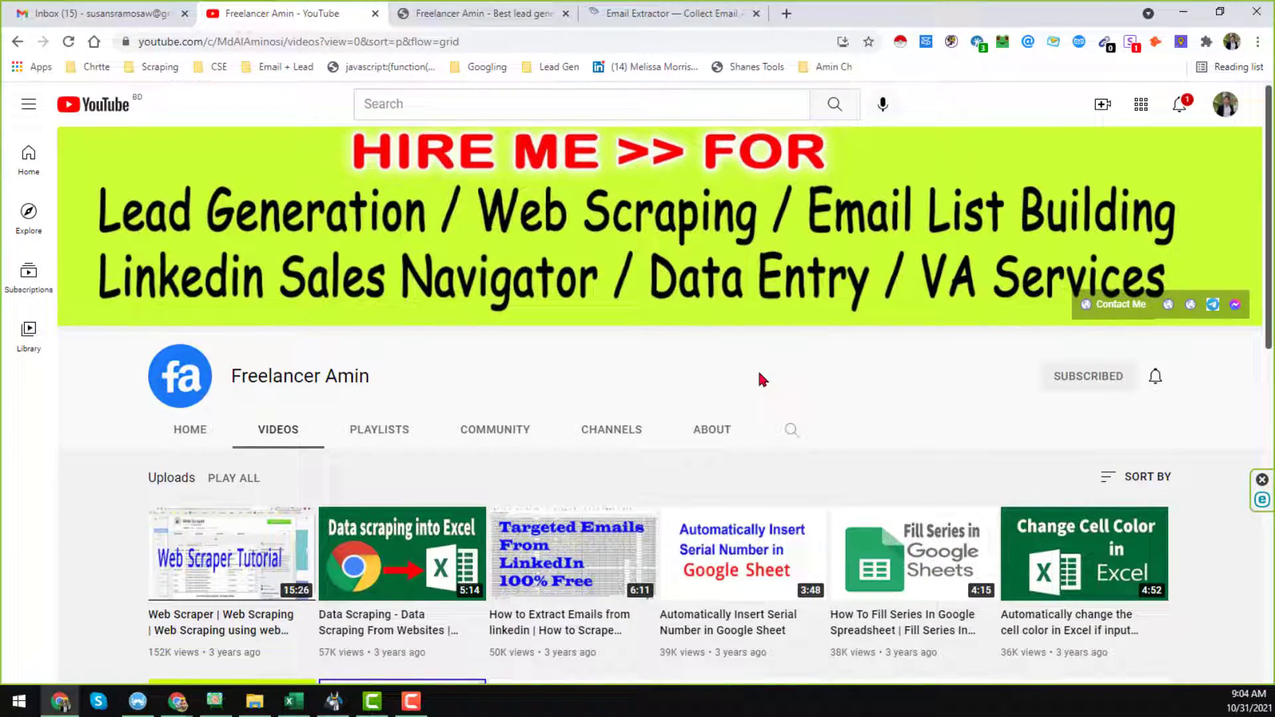
{"action": "scroll", "coordinate": [759, 379], "scroll_direction": "down", "scroll_amount": 8}
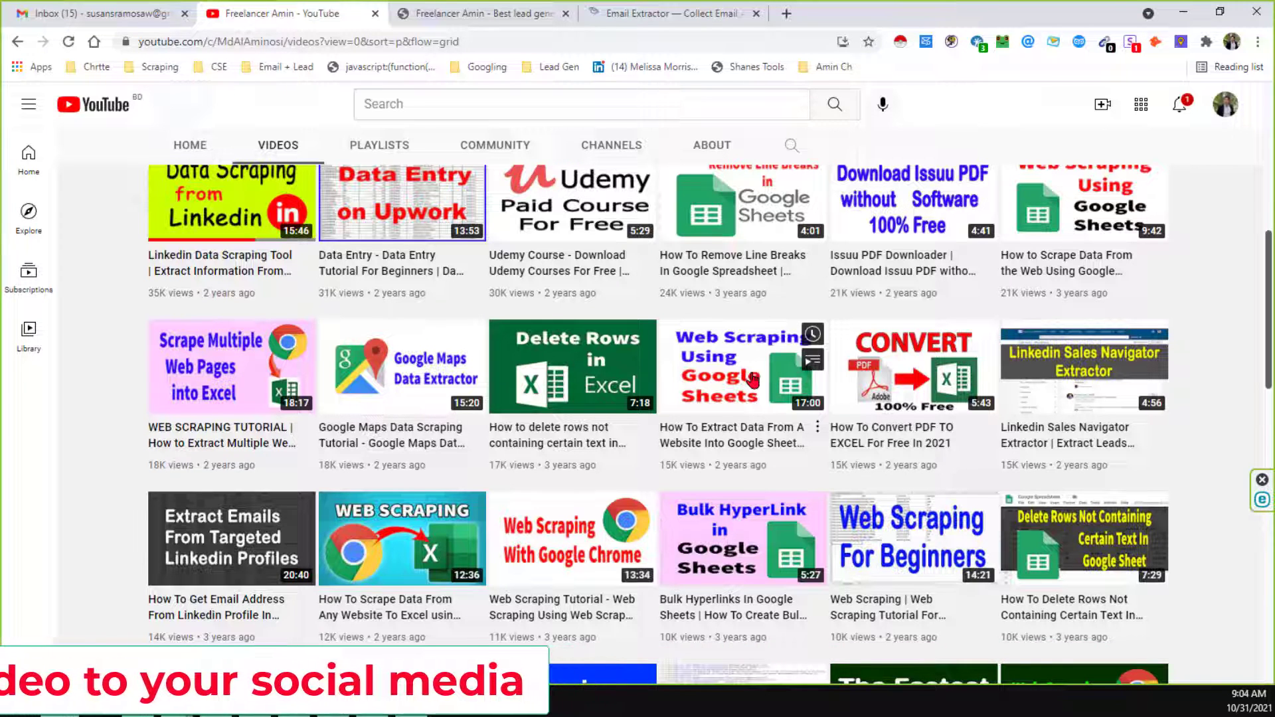
{"action": "scroll", "coordinate": [752, 380], "scroll_direction": "up", "scroll_amount": 2}
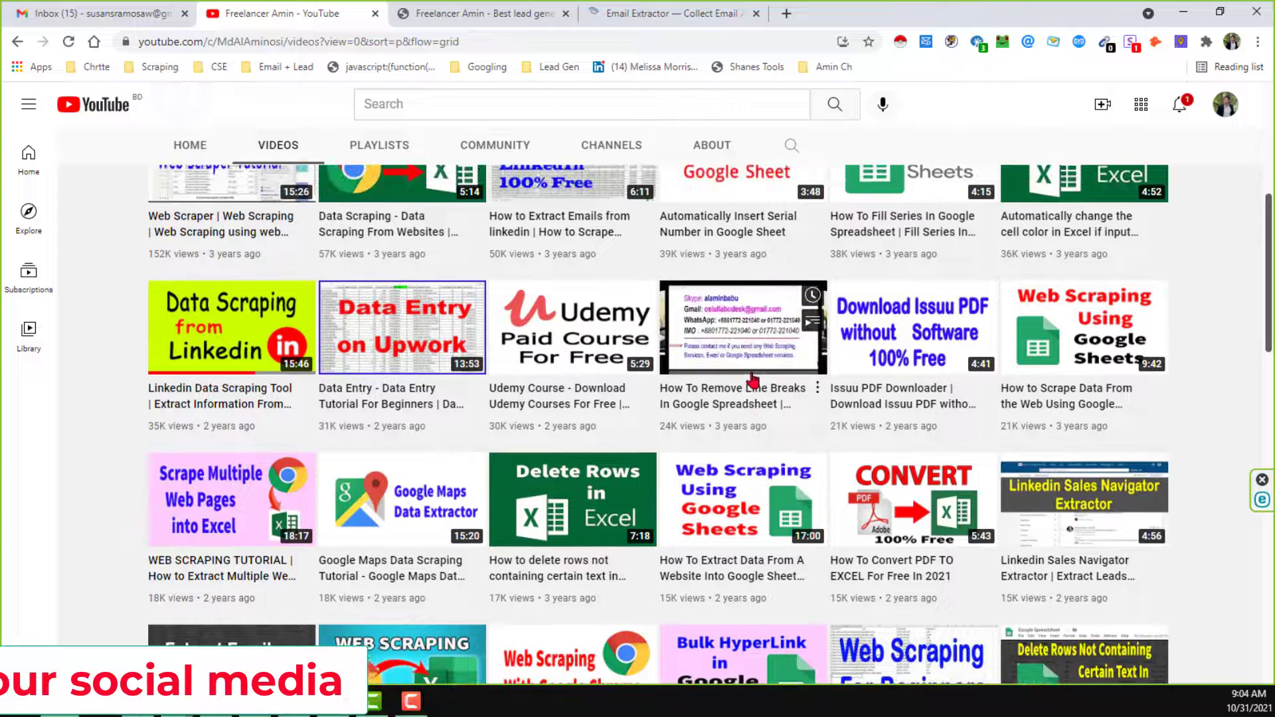
{"action": "scroll", "coordinate": [733, 387], "scroll_direction": "up", "scroll_amount": 6}
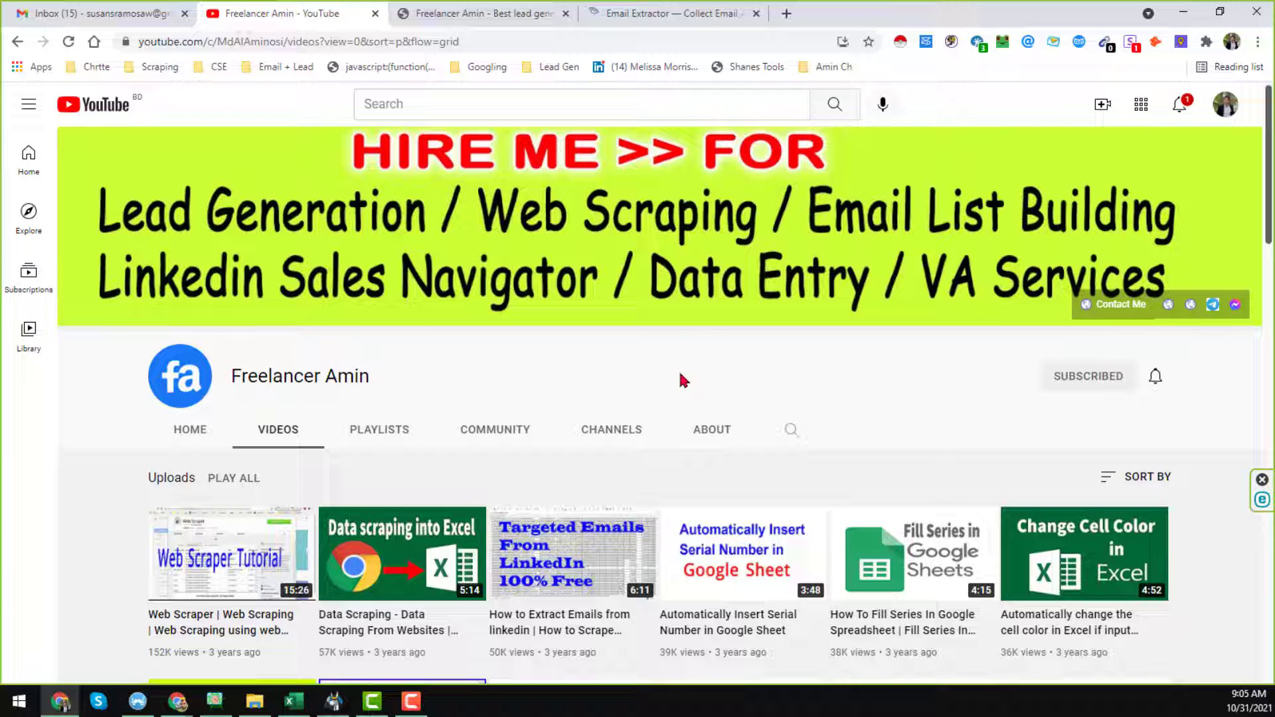
{"action": "left_click", "coordinate": [689, 14]}
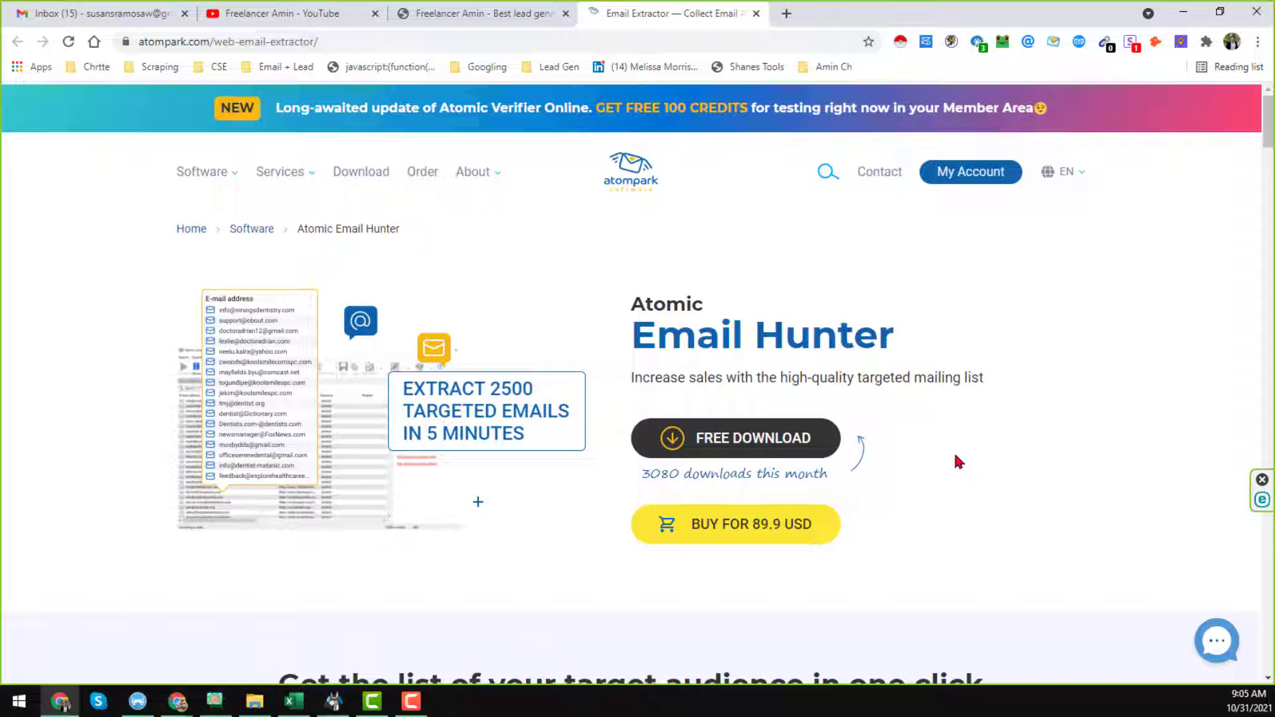
Leave the AtomPark page and switch to the Real-Estate-Agents workbook in Excel
{"action": "scroll", "coordinate": [947, 464], "scroll_direction": "down", "scroll_amount": 2}
{"action": "left_click", "coordinate": [292, 705]}
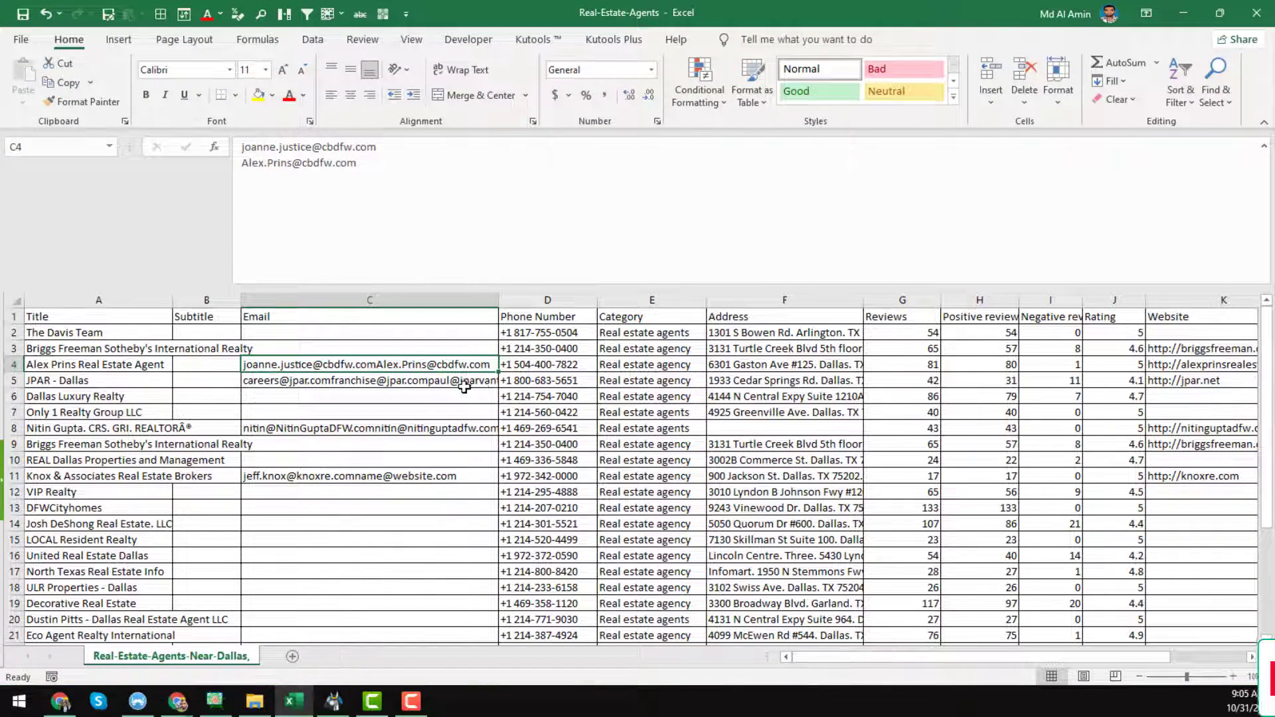
Narrow the Email column and inspect row 3's review, address and subtitle cells
{"action": "left_click", "coordinate": [464, 383]}
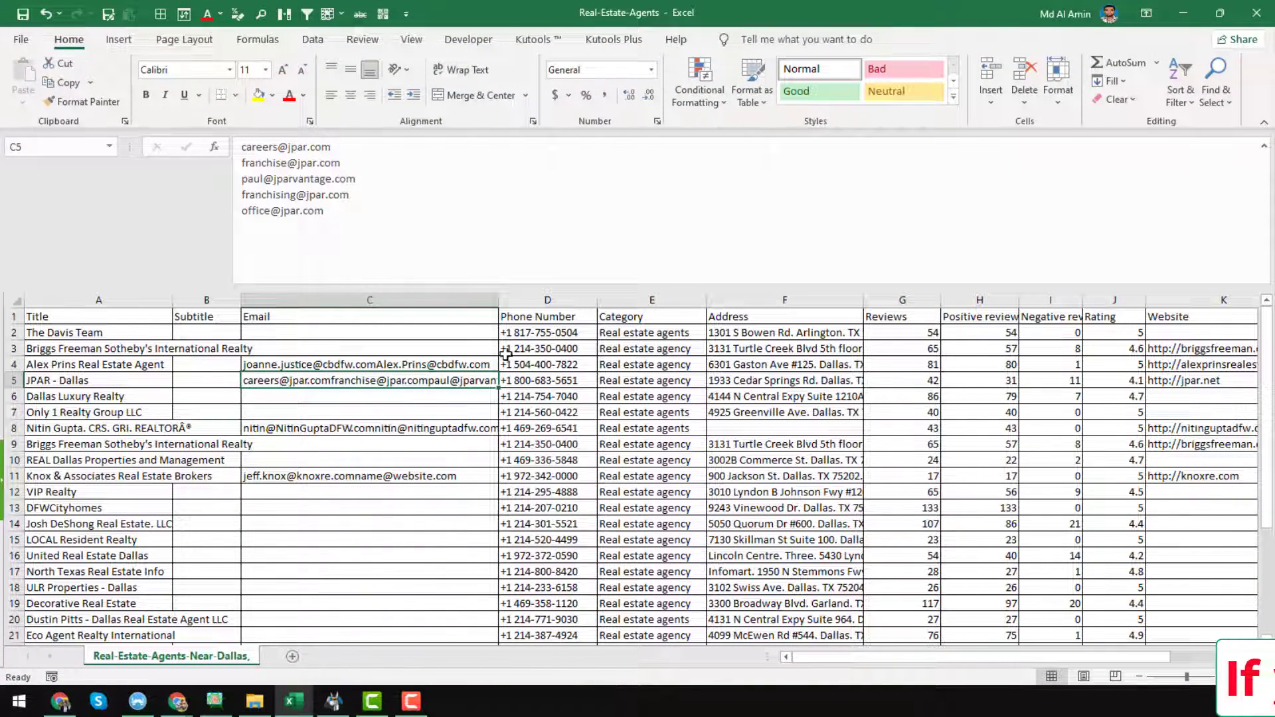
{"action": "left_click_drag", "start_coordinate": [498, 299], "coordinate": [385, 352]}
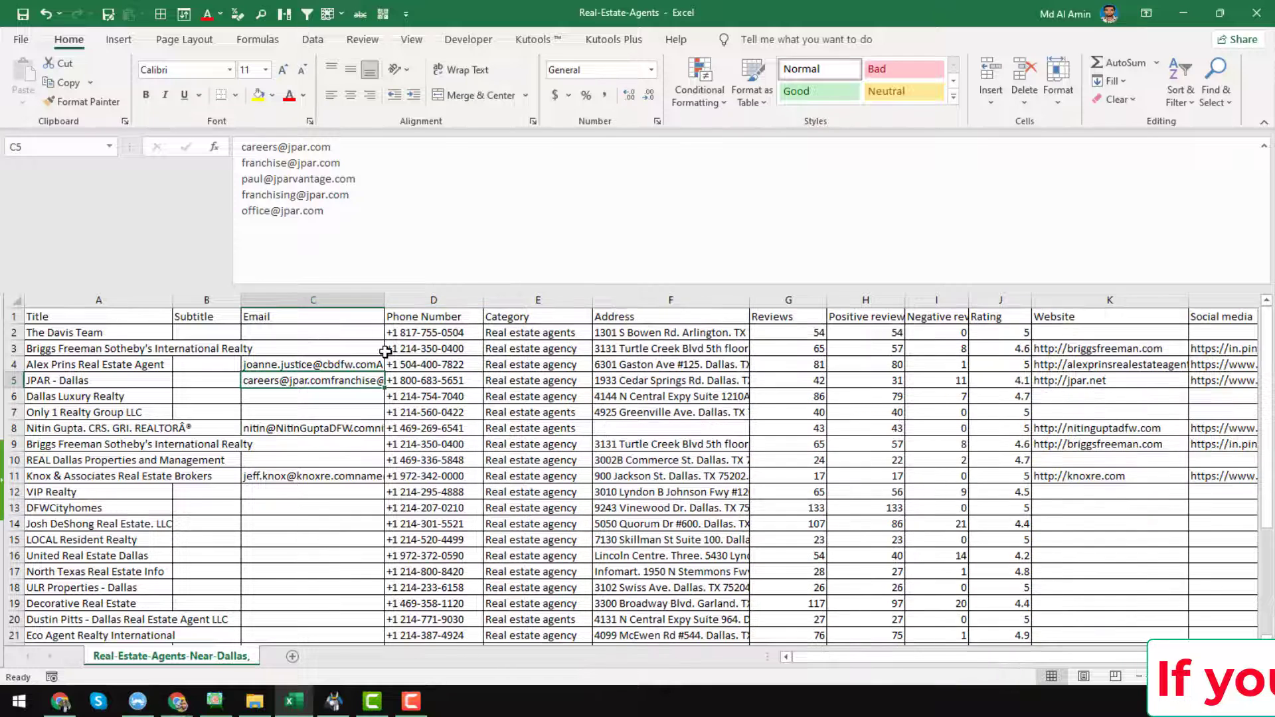
{"action": "left_click", "coordinate": [868, 349]}
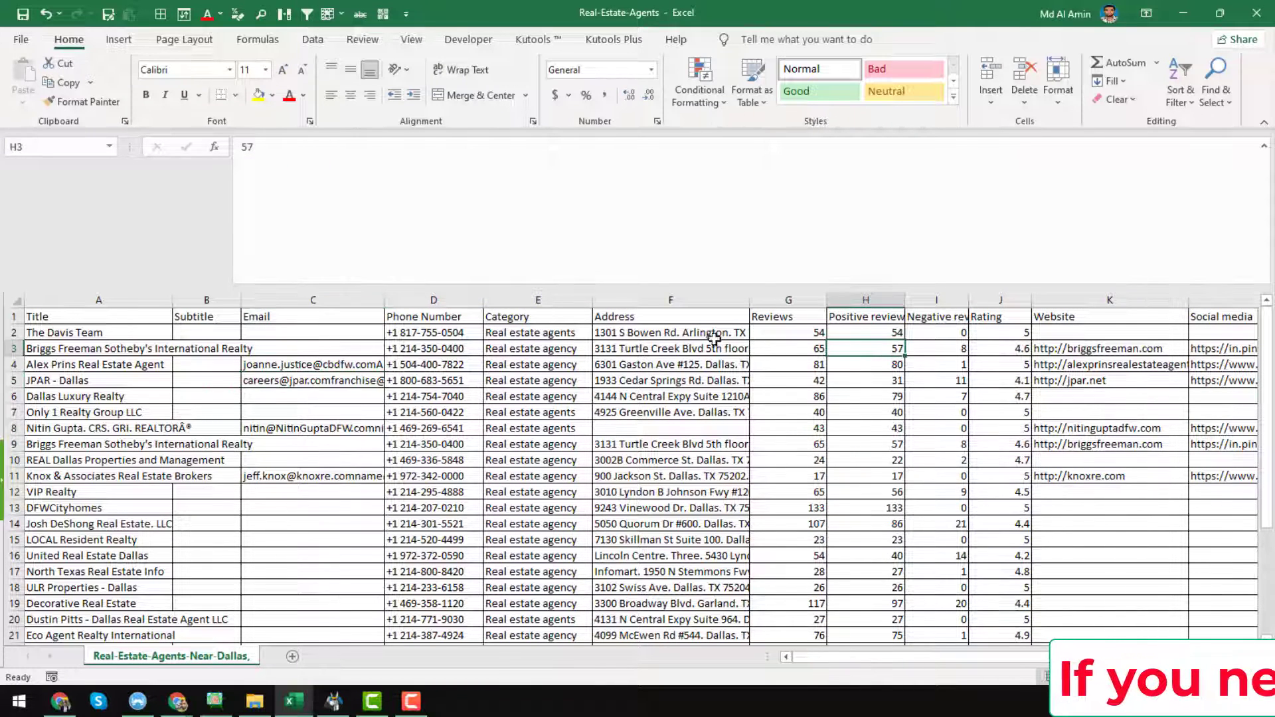
{"action": "left_click", "coordinate": [713, 334]}
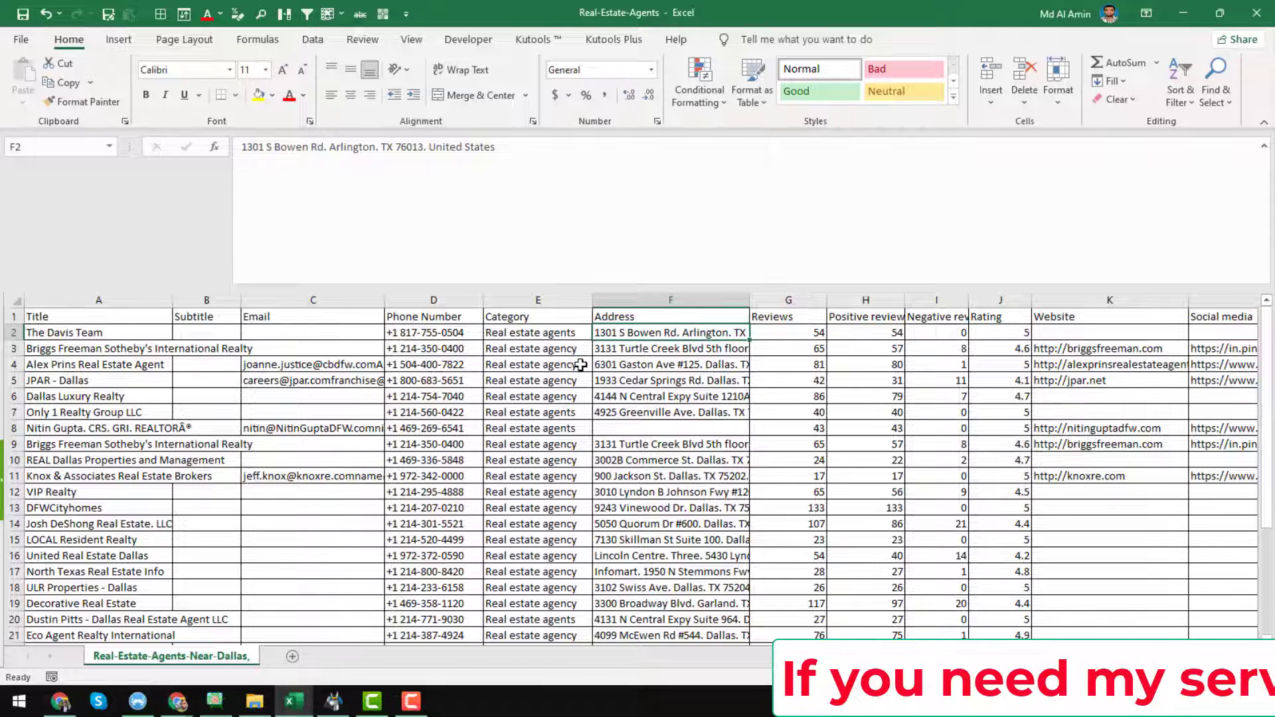
{"action": "left_click", "coordinate": [201, 347]}
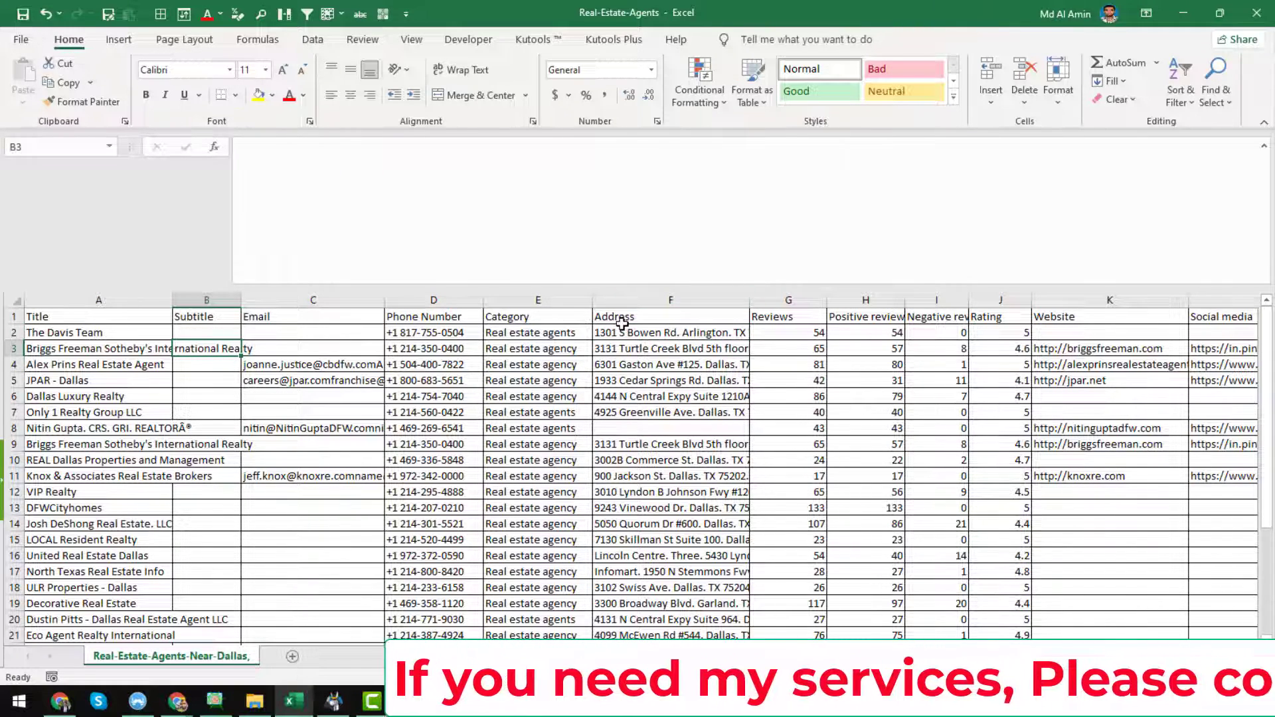
{"action": "left_click", "coordinate": [631, 348]}
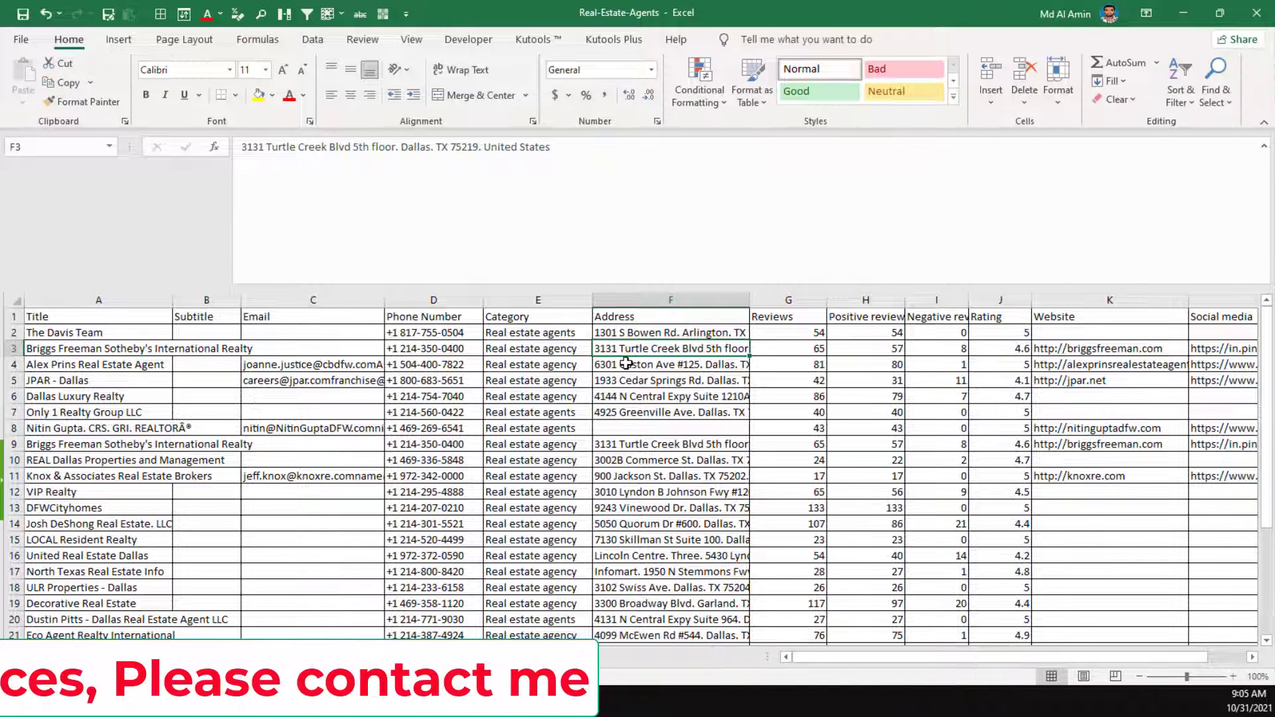
Collapse the expanded formula bar and review the row 4 category and email cells
{"action": "left_click", "coordinate": [561, 365]}
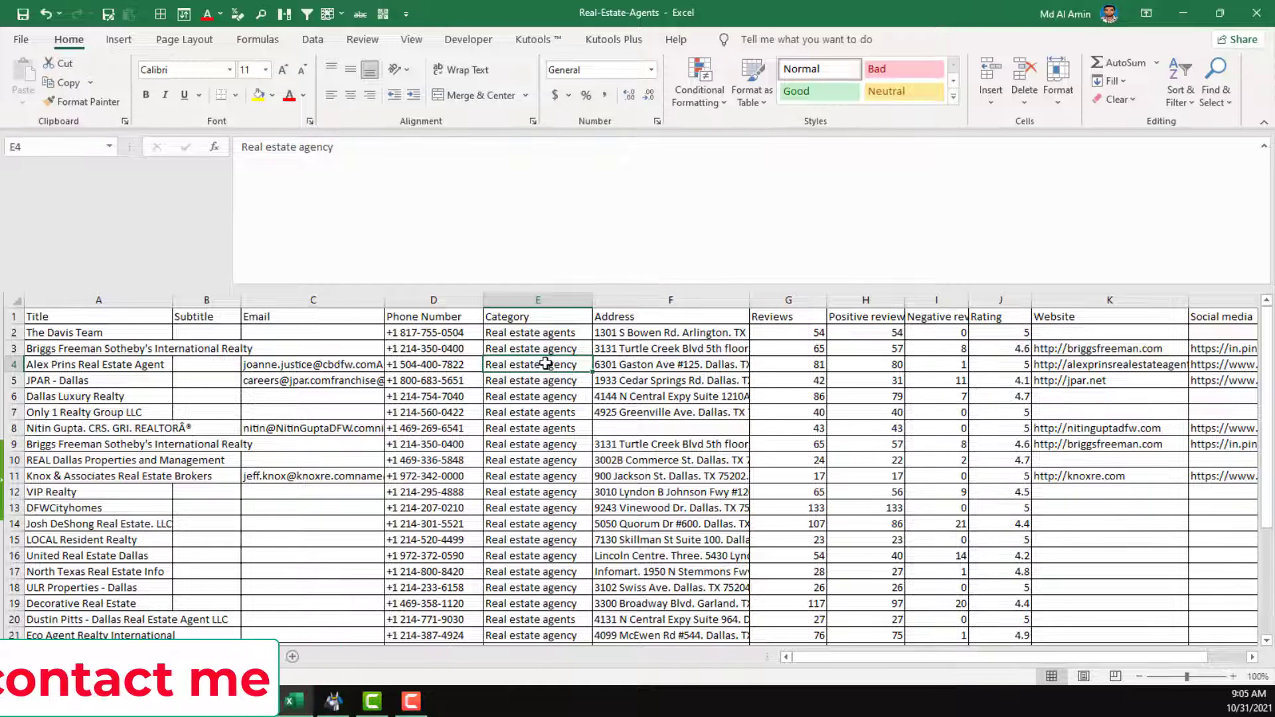
{"action": "left_click", "coordinate": [626, 277]}
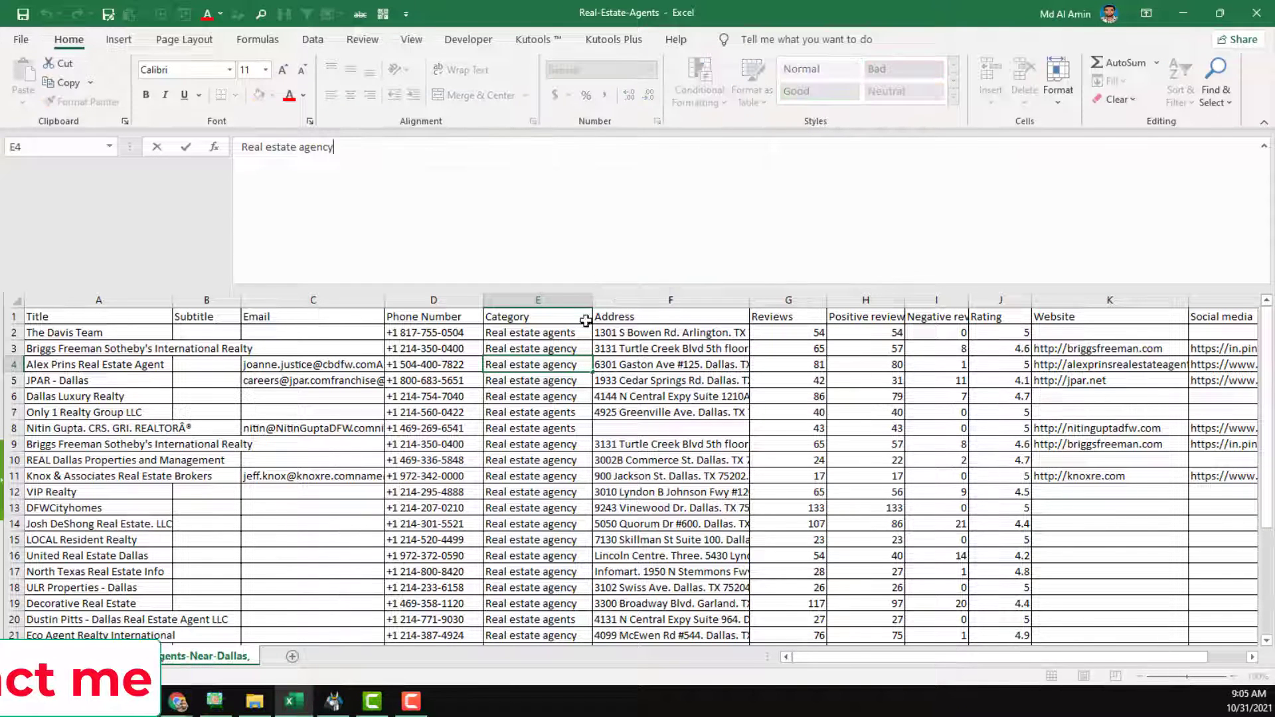
{"action": "left_click", "coordinate": [577, 332]}
{"action": "left_click_drag", "start_coordinate": [700, 284], "coordinate": [738, 173]}
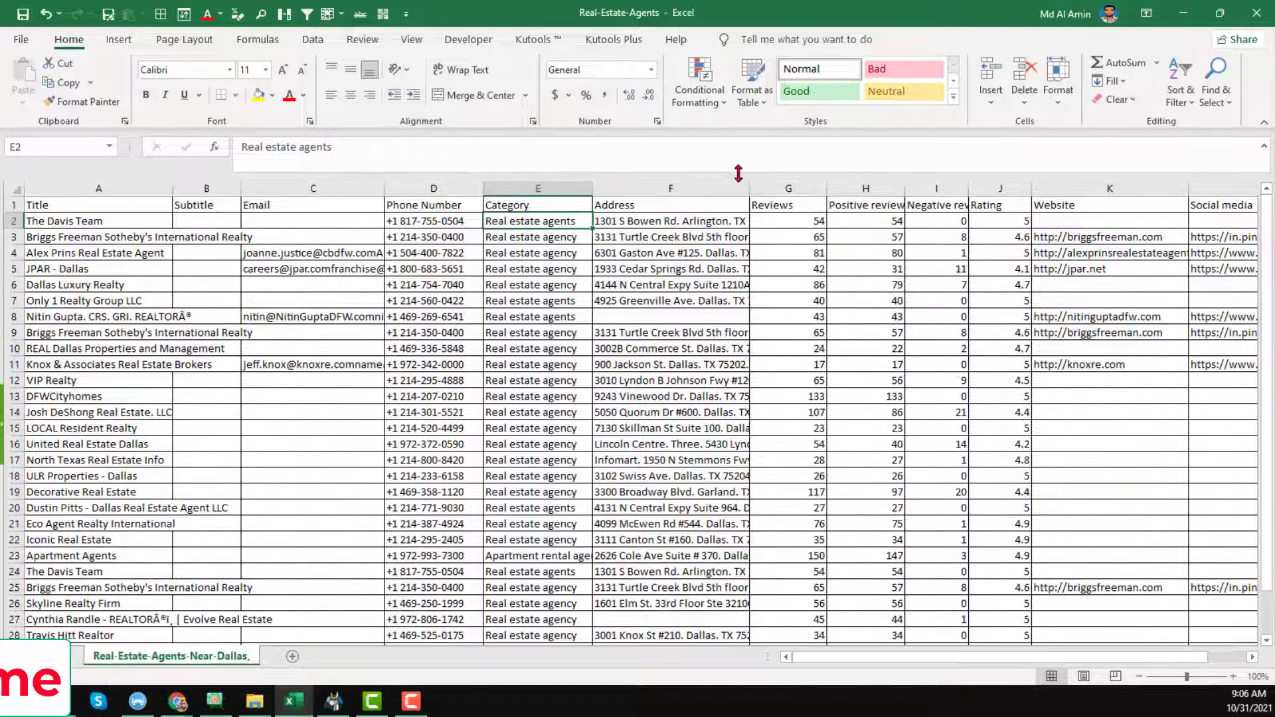
{"action": "left_click", "coordinate": [352, 259]}
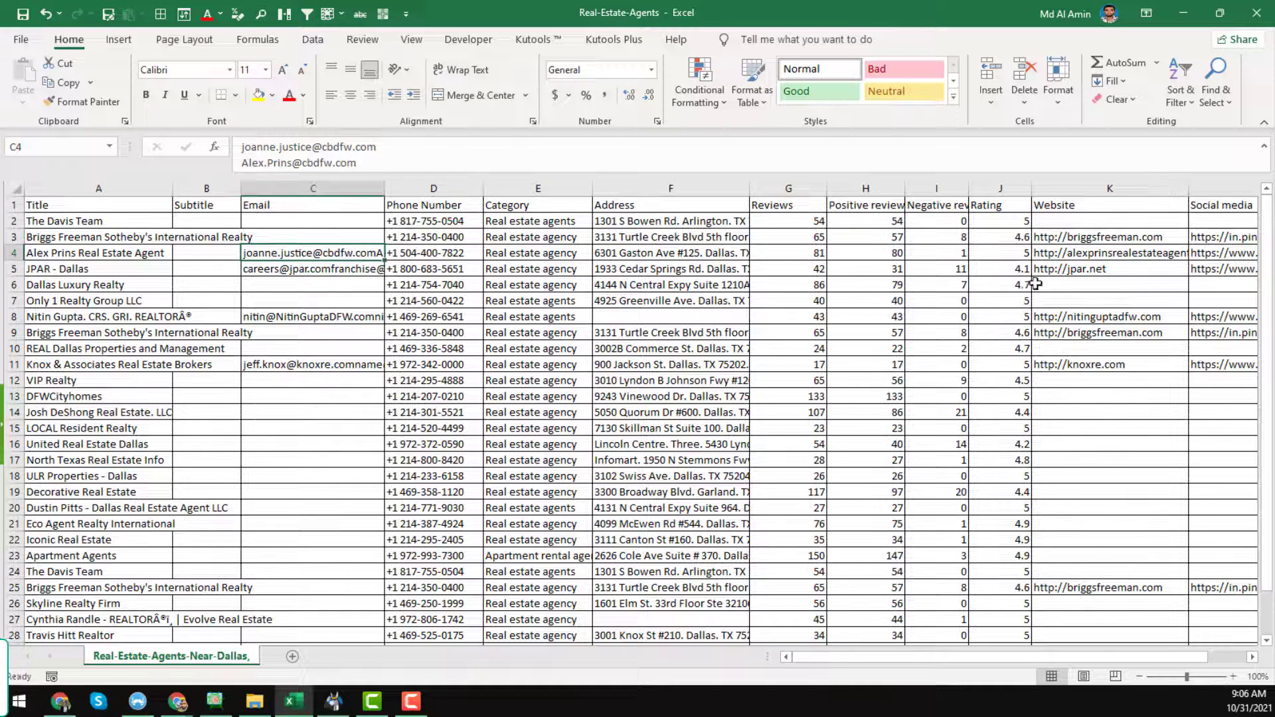
{"action": "left_click", "coordinate": [309, 219]}
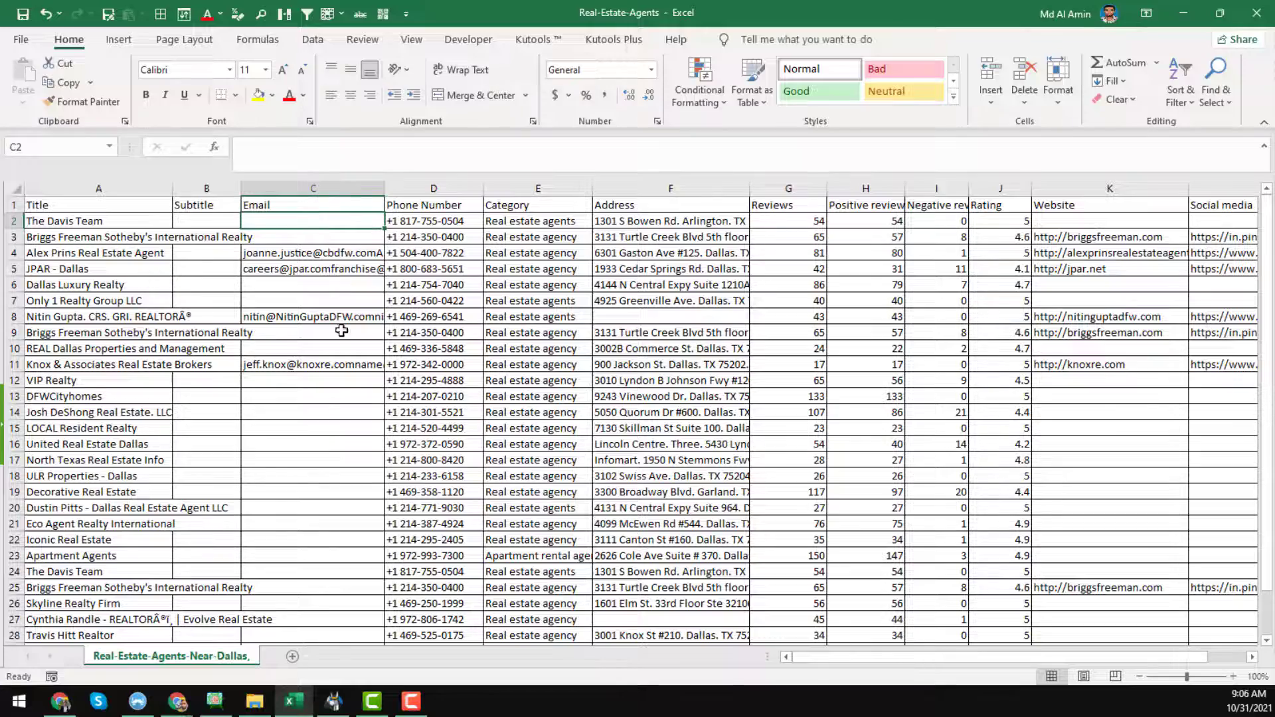
{"action": "scroll", "coordinate": [313, 475], "scroll_direction": "down", "scroll_amount": 2}
{"action": "scroll", "coordinate": [148, 323], "scroll_direction": "up", "scroll_amount": 2}
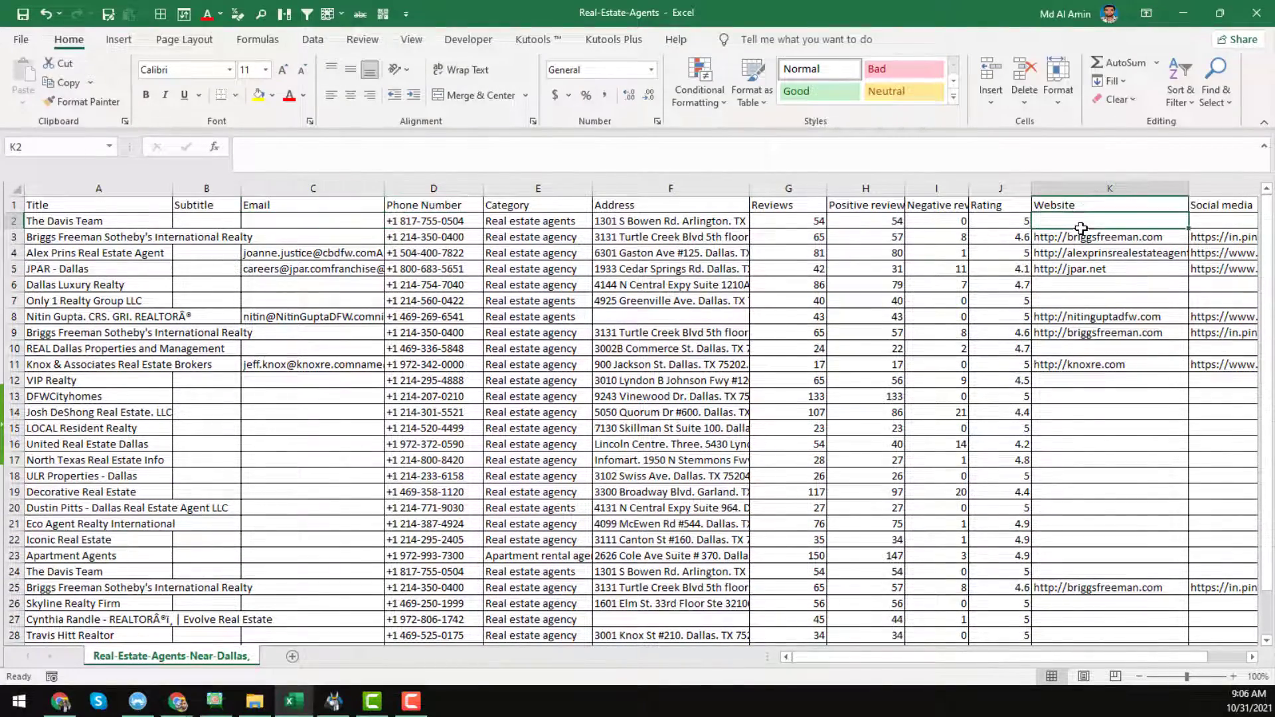
Fill the whole Website column yellow and check the briggsfreeman.com entry
{"action": "left_click", "coordinate": [1103, 188]}
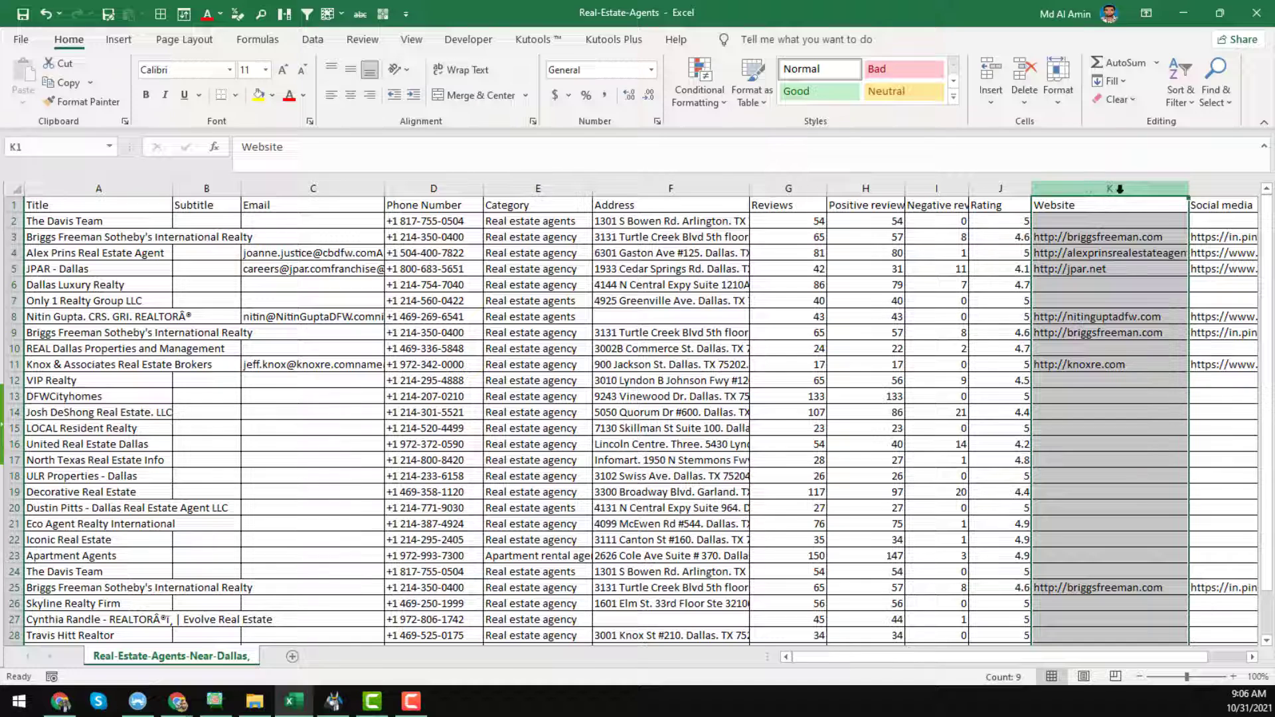
{"action": "left_click", "coordinate": [258, 94]}
{"action": "left_click", "coordinate": [1129, 238]}
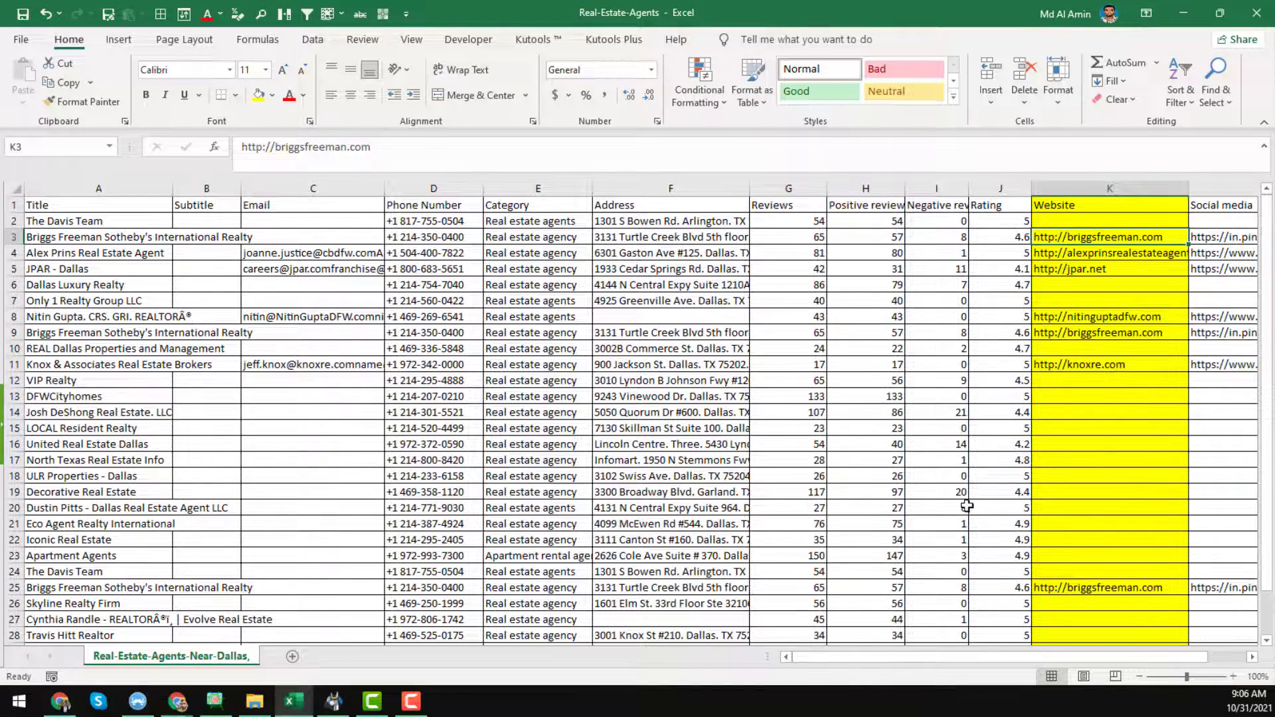
Scroll over the website URLs, then switch to Atomic Email Hunter
{"action": "scroll", "coordinate": [1133, 487], "scroll_direction": "down", "scroll_amount": 3}
{"action": "scroll", "coordinate": [1132, 486], "scroll_direction": "up", "scroll_amount": 3}
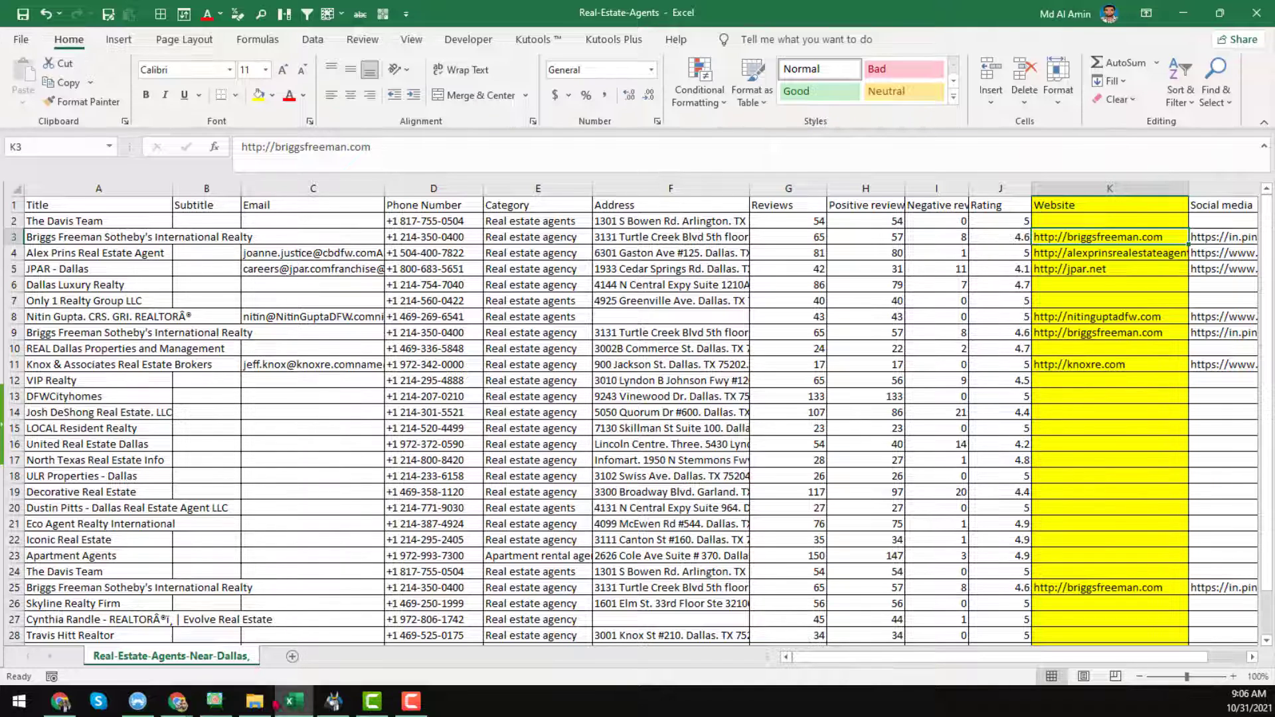
{"action": "left_click", "coordinate": [214, 704]}
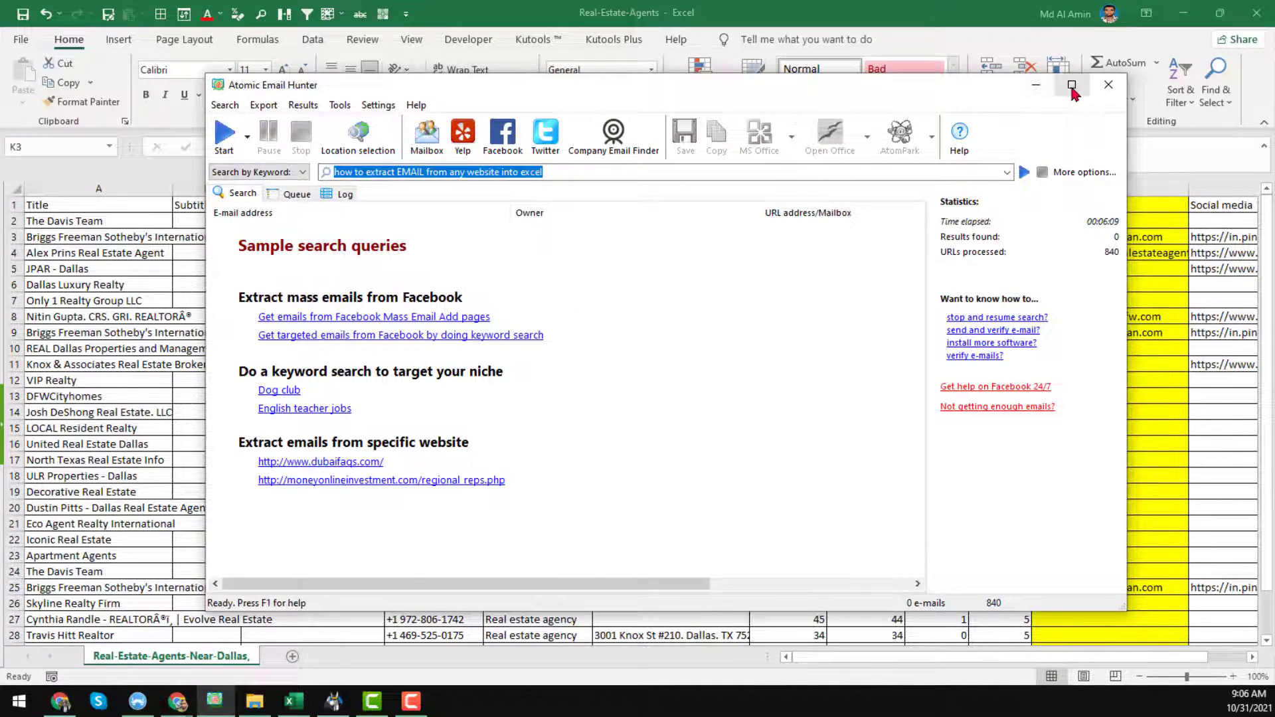
Maximize the Atomic Email Hunter window to full screen
{"action": "left_click", "coordinate": [1072, 87]}
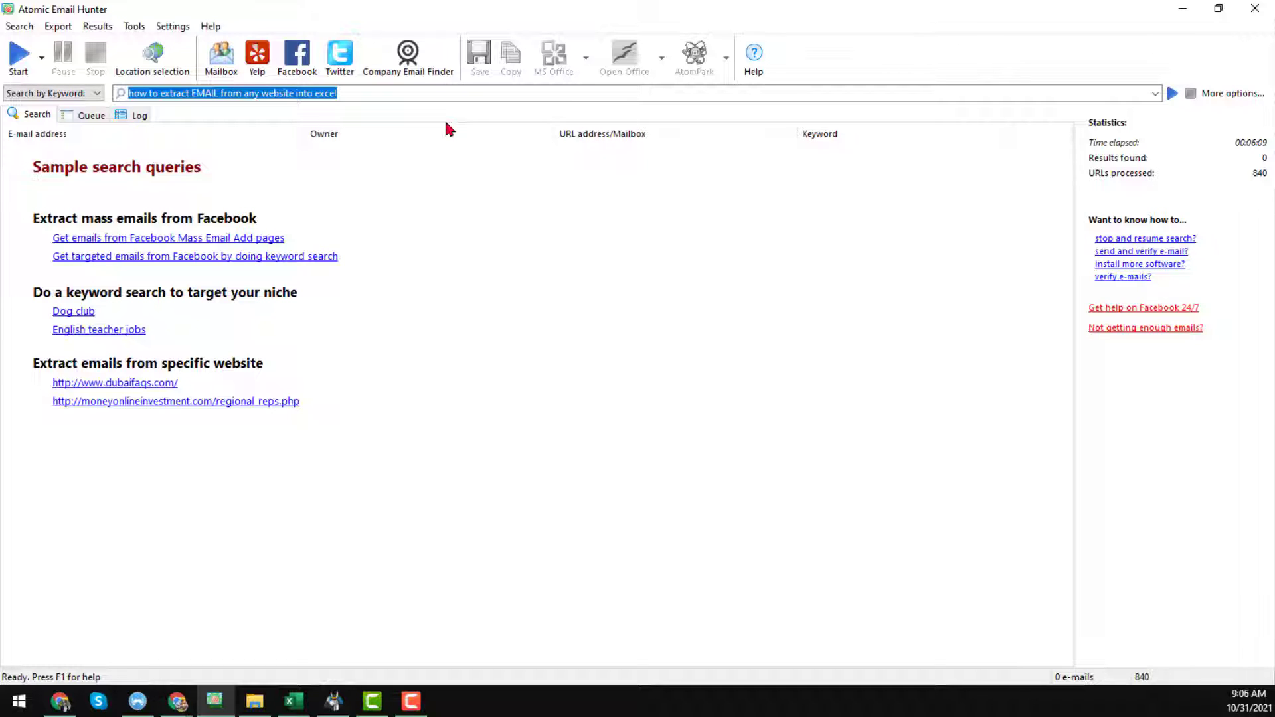
Copy the Website URLs in K3:K31 of the workbook and return to Atomic Email Hunter
{"action": "left_click", "coordinate": [294, 701]}
{"action": "left_click", "coordinate": [1057, 407]}
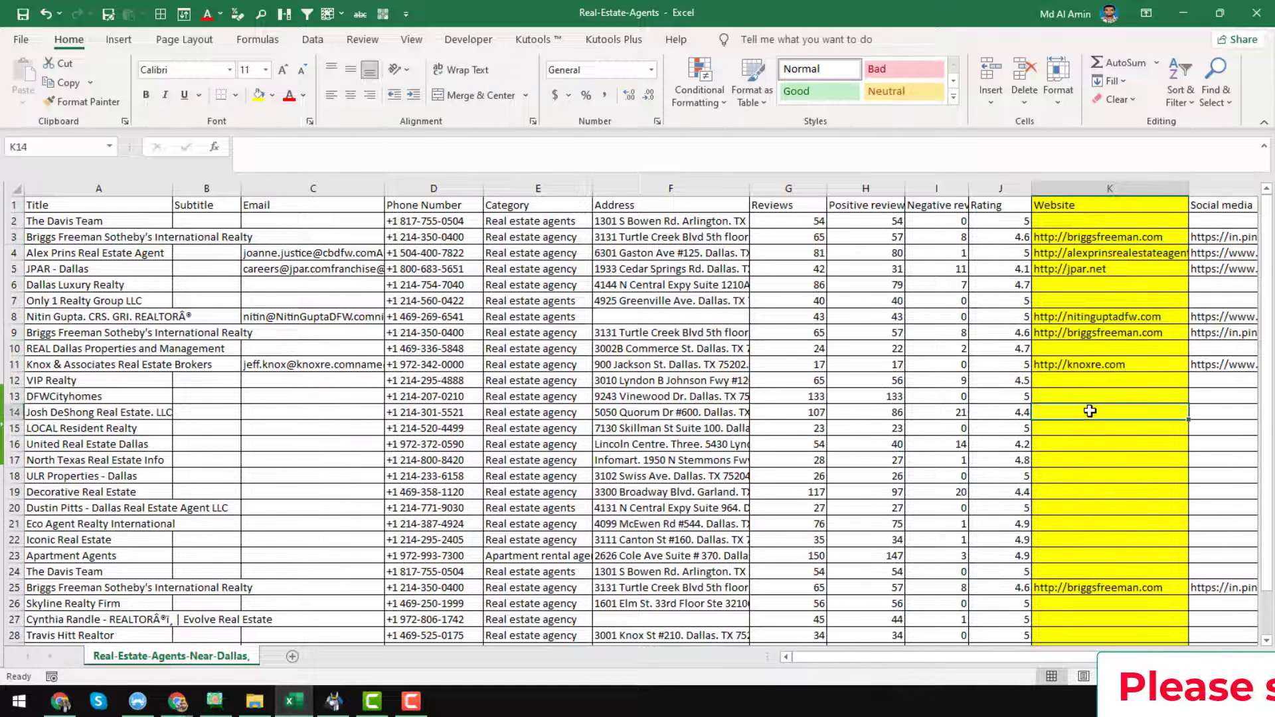
{"action": "left_click", "coordinate": [1127, 234]}
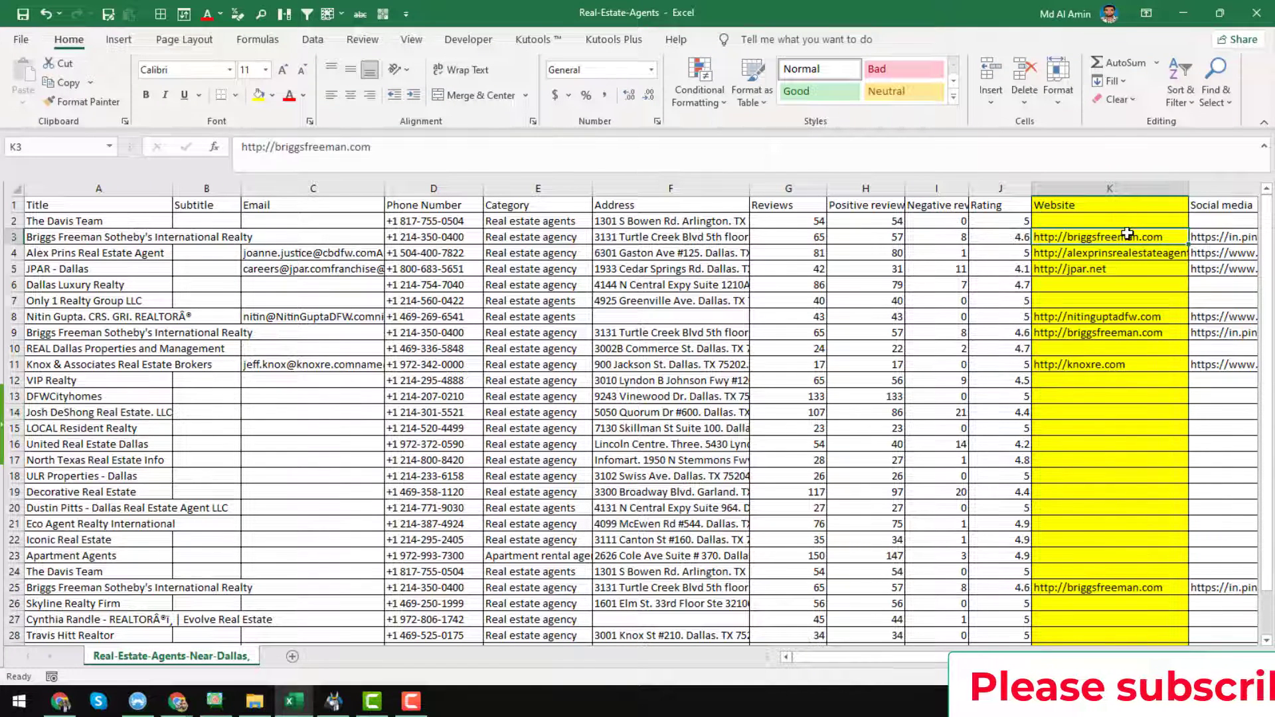
{"action": "scroll", "coordinate": [1124, 272], "scroll_direction": "down", "scroll_amount": 4}
{"action": "scroll", "coordinate": [1122, 290], "scroll_direction": "down", "scroll_amount": 5}
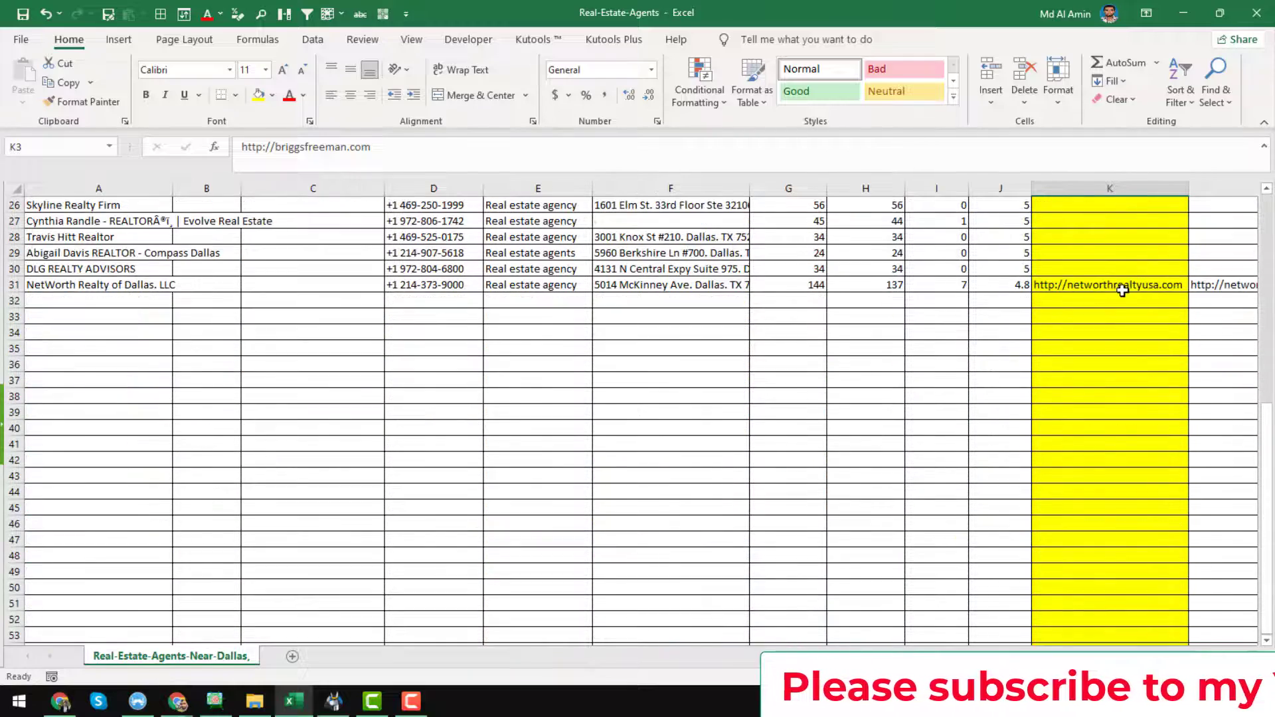
{"action": "left_click", "coordinate": [1139, 285], "text": "shift"}
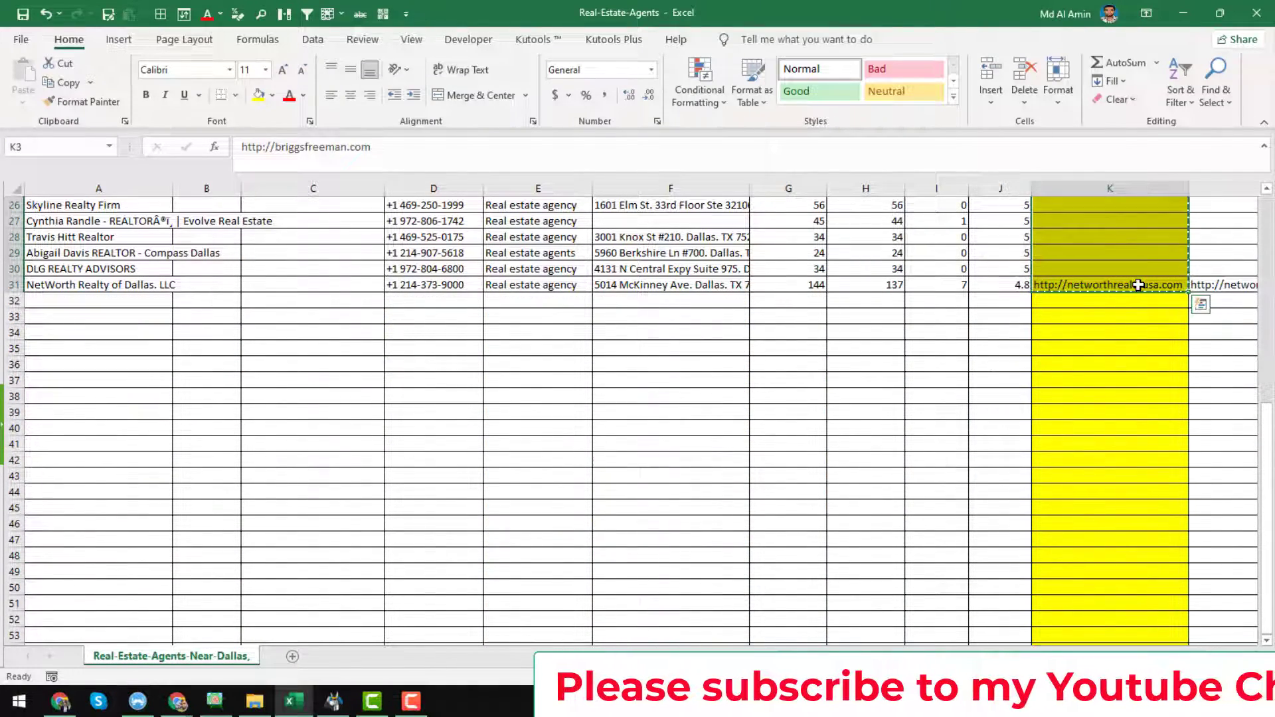
{"action": "key", "text": "ctrl+c"}
{"action": "scroll", "coordinate": [478, 579], "scroll_direction": "up", "scroll_amount": 8}
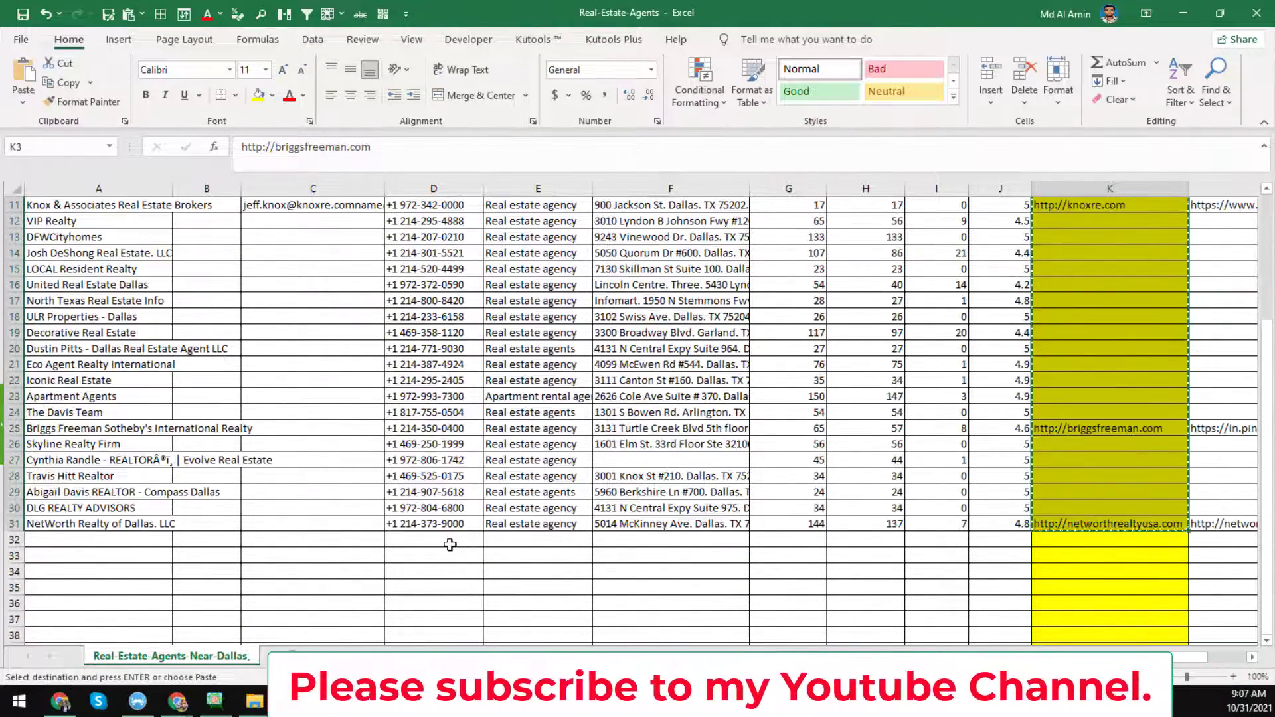
{"action": "scroll", "coordinate": [447, 544], "scroll_direction": "down", "scroll_amount": 3}
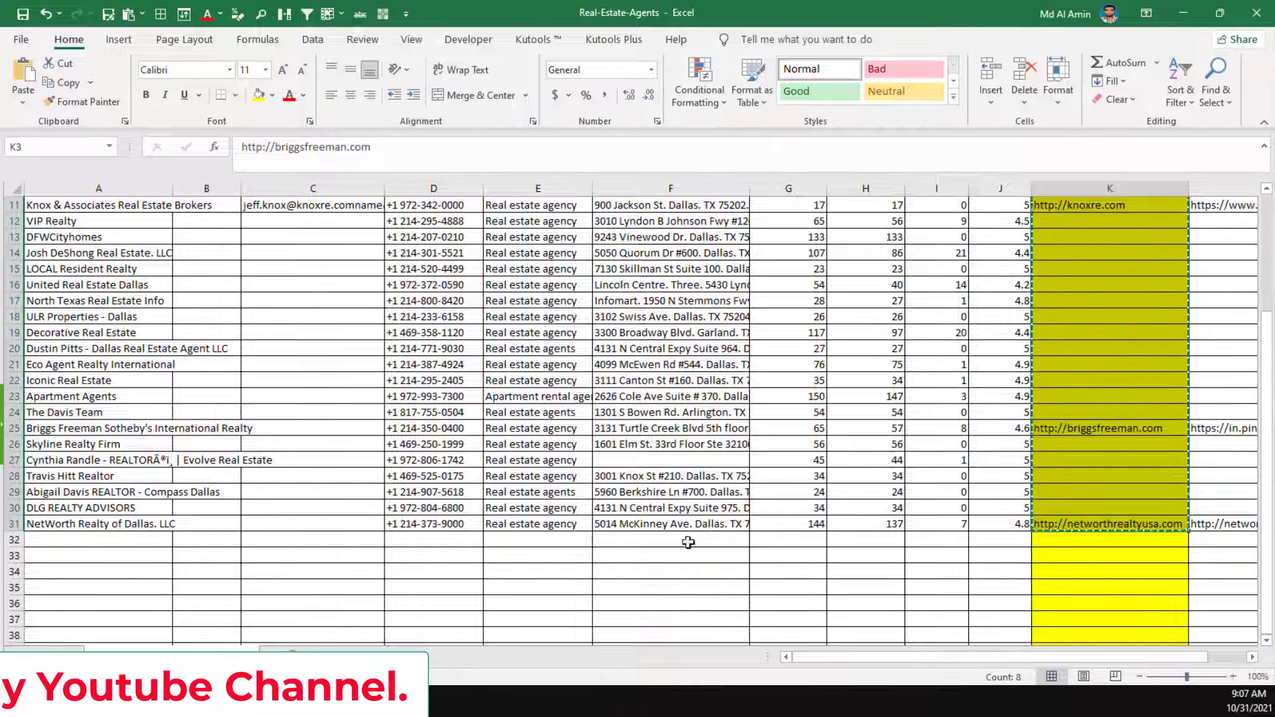
{"action": "key", "text": "alt+Tab"}
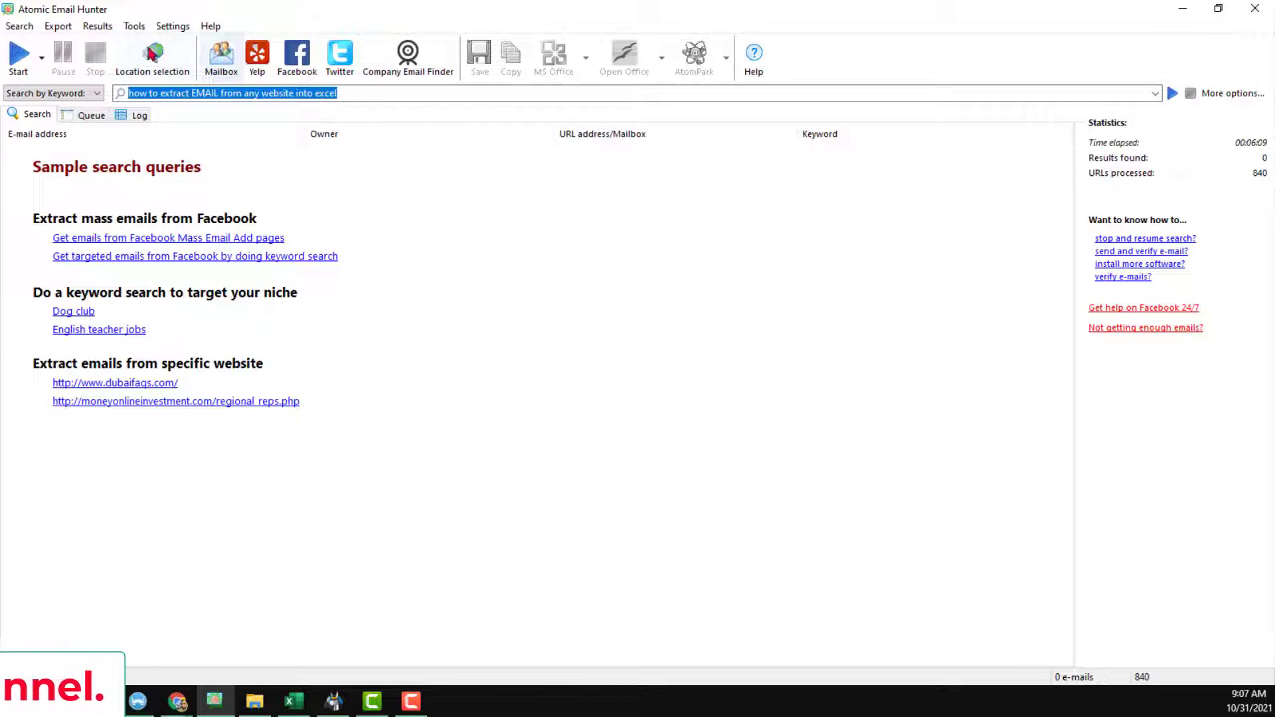
Start a Search in list and paste the copied website URLs into the URL box
{"action": "left_click", "coordinate": [23, 28]}
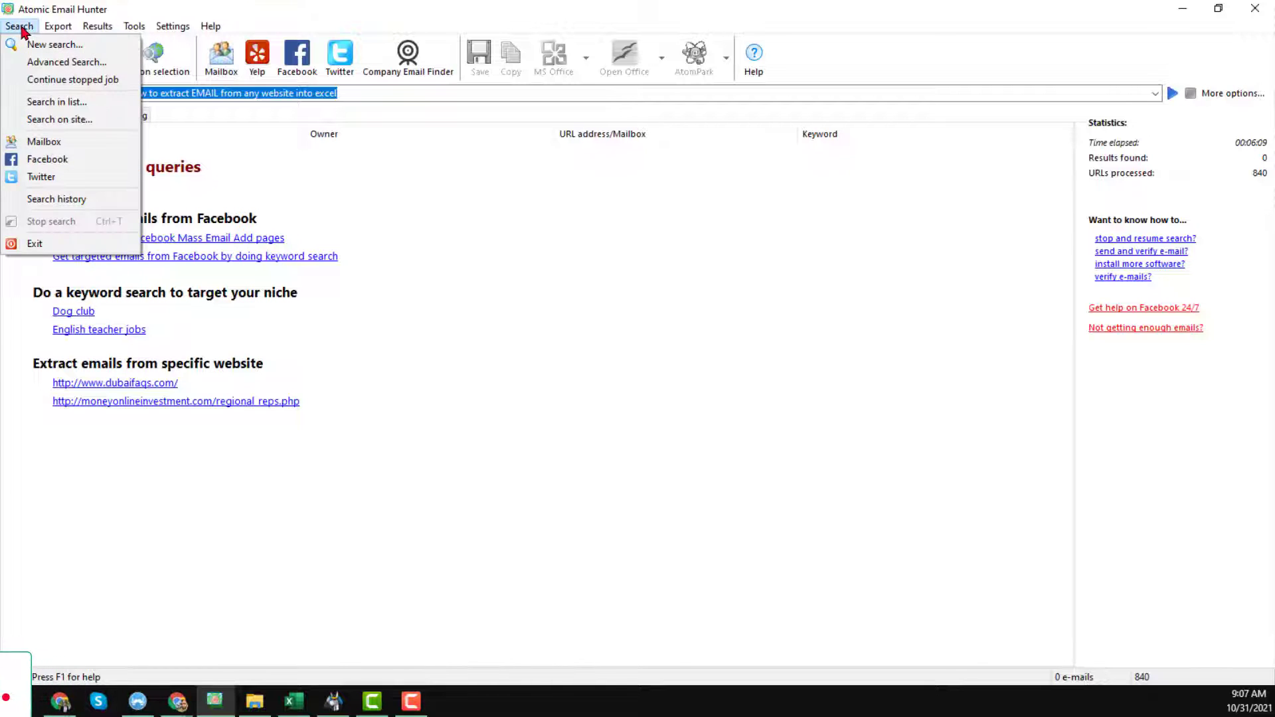
{"action": "left_click", "coordinate": [83, 105]}
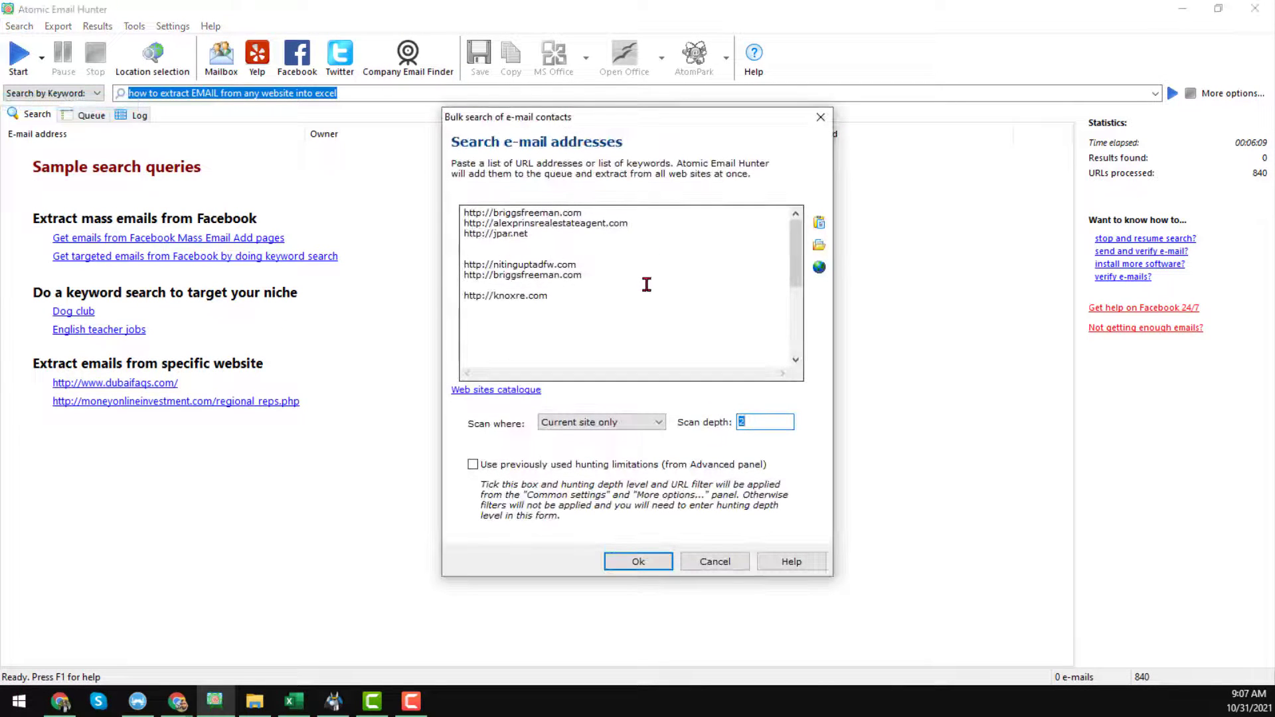
{"action": "left_click", "coordinate": [646, 285]}
{"action": "key", "text": "ctrl+a"}
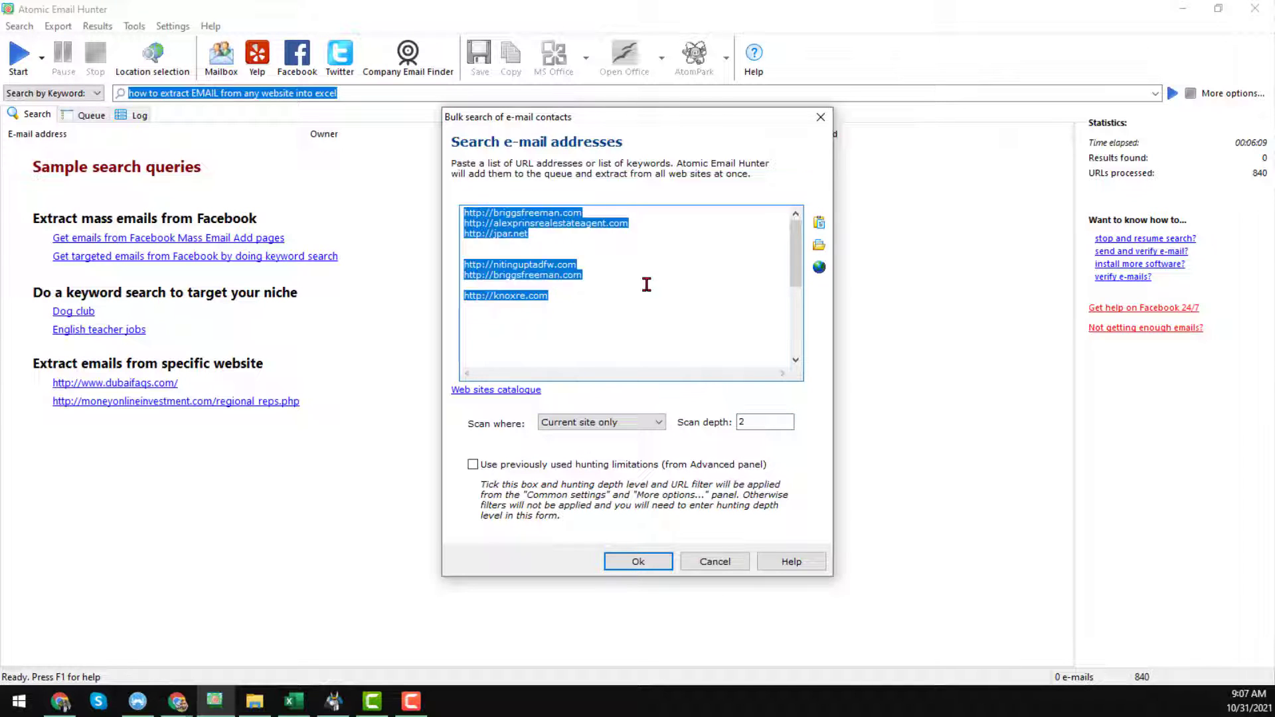
{"action": "key", "text": "ctrl+v"}
Delete the blank lines around jpar.net, knoxre.com and briggsfreeman.com
{"action": "scroll", "coordinate": [638, 283], "scroll_direction": "up", "scroll_amount": 10}
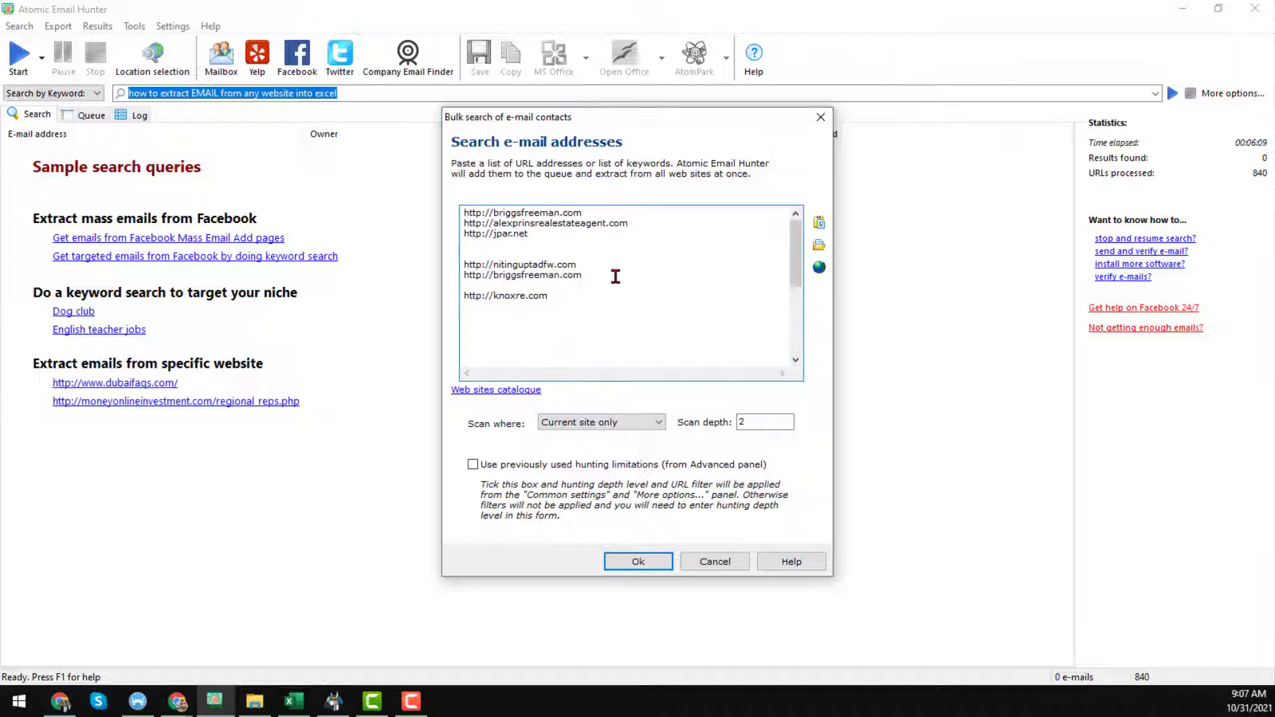
{"action": "key", "text": "BackSpace"}
{"action": "key", "text": "BackSpace"}
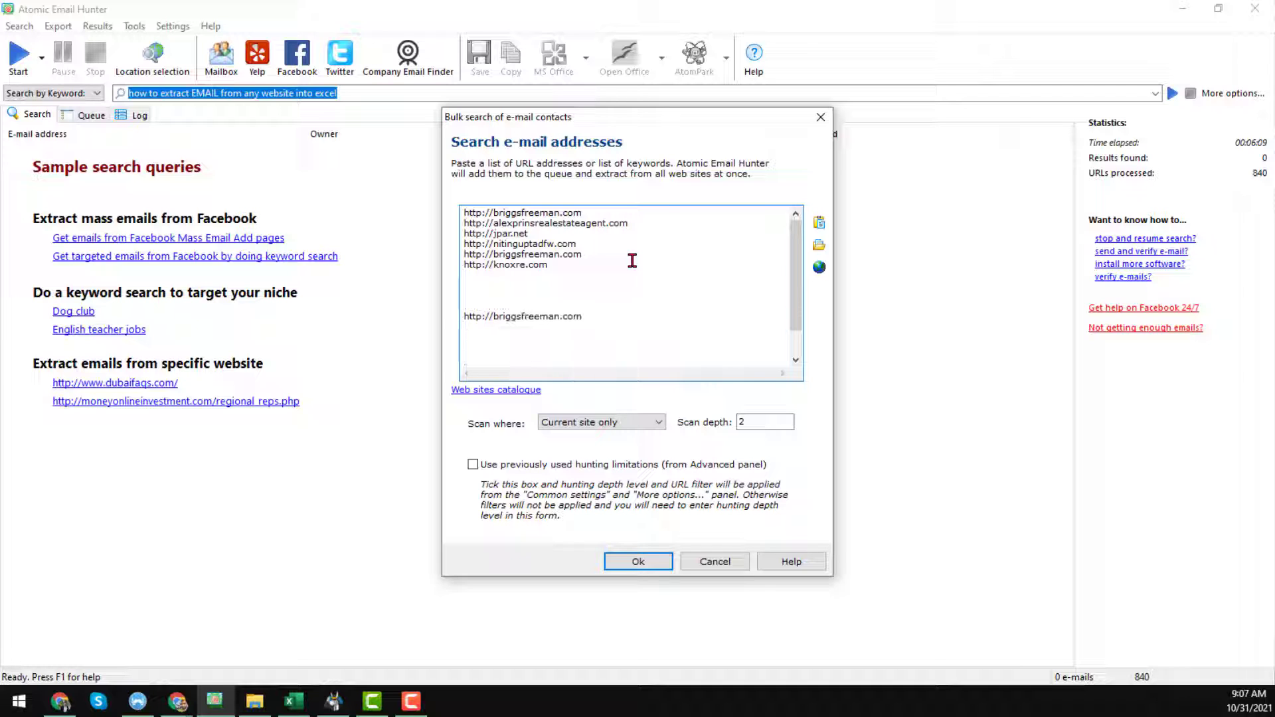
{"action": "key", "text": "Delete"}
{"action": "key", "text": "Delete"}
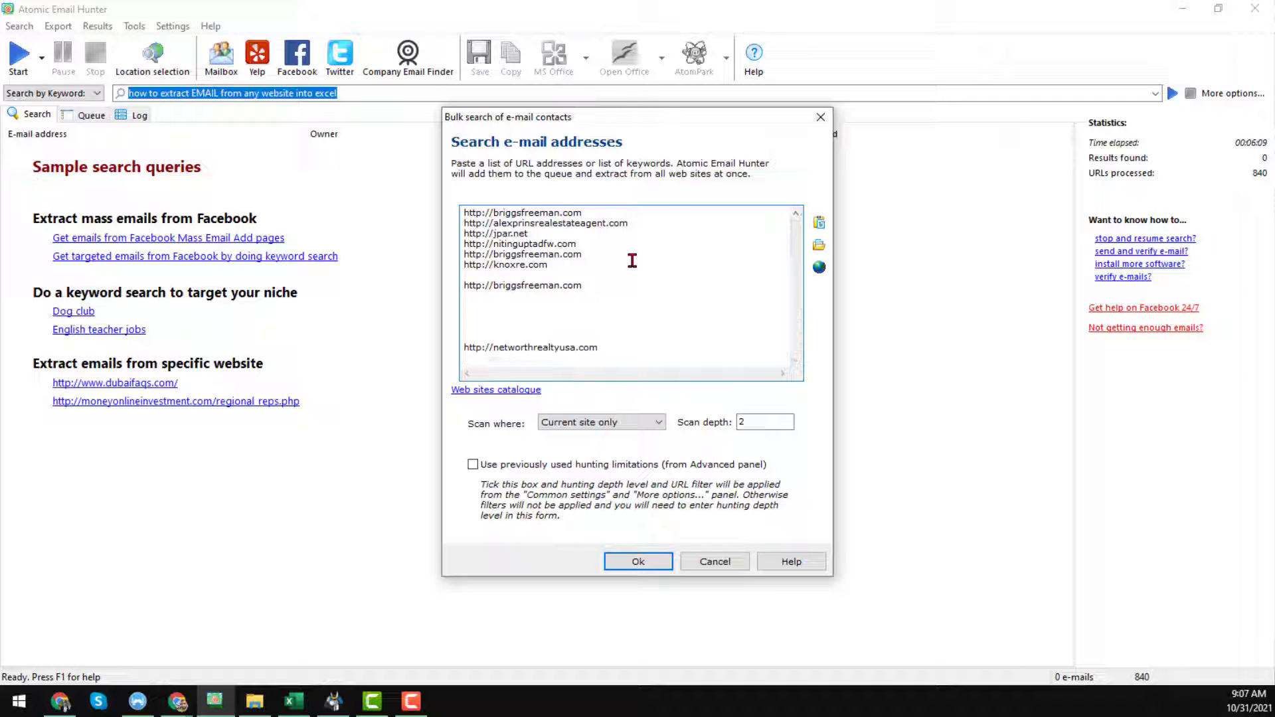
{"action": "key", "text": "BackSpace"}
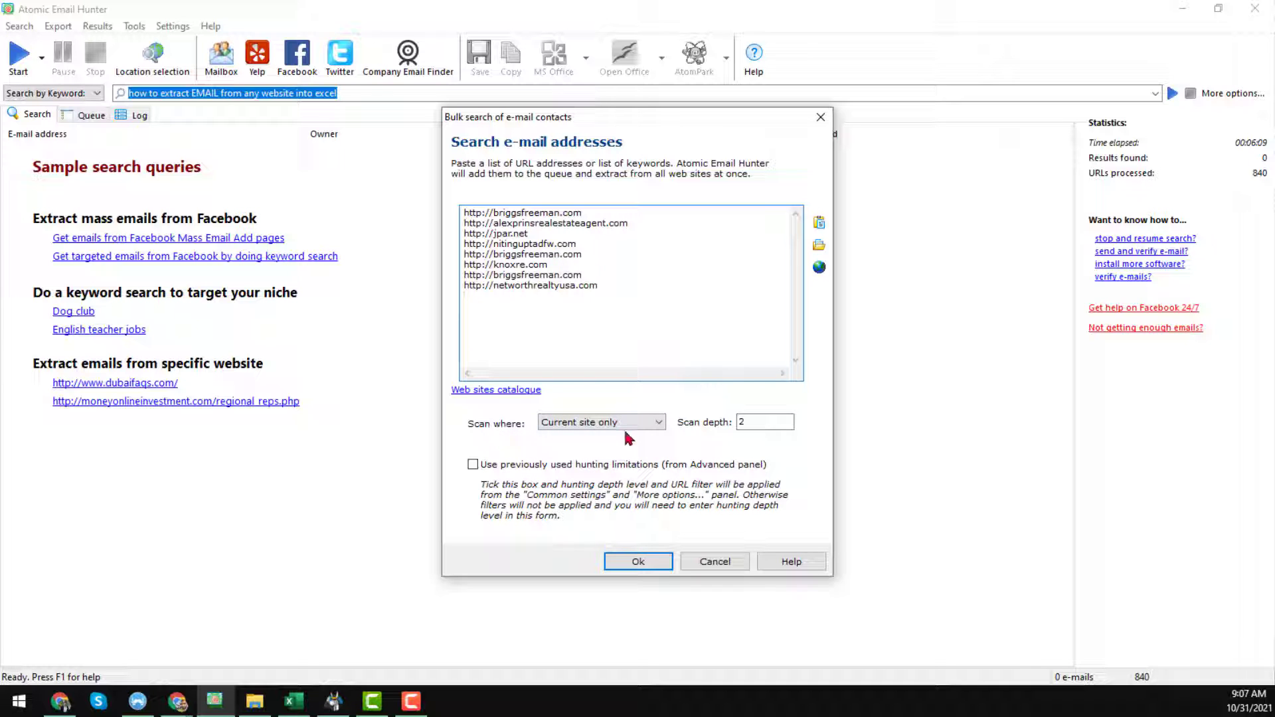
Keep scanning on Current site only and change the scan depth from 2 to 5
{"action": "left_click", "coordinate": [648, 424]}
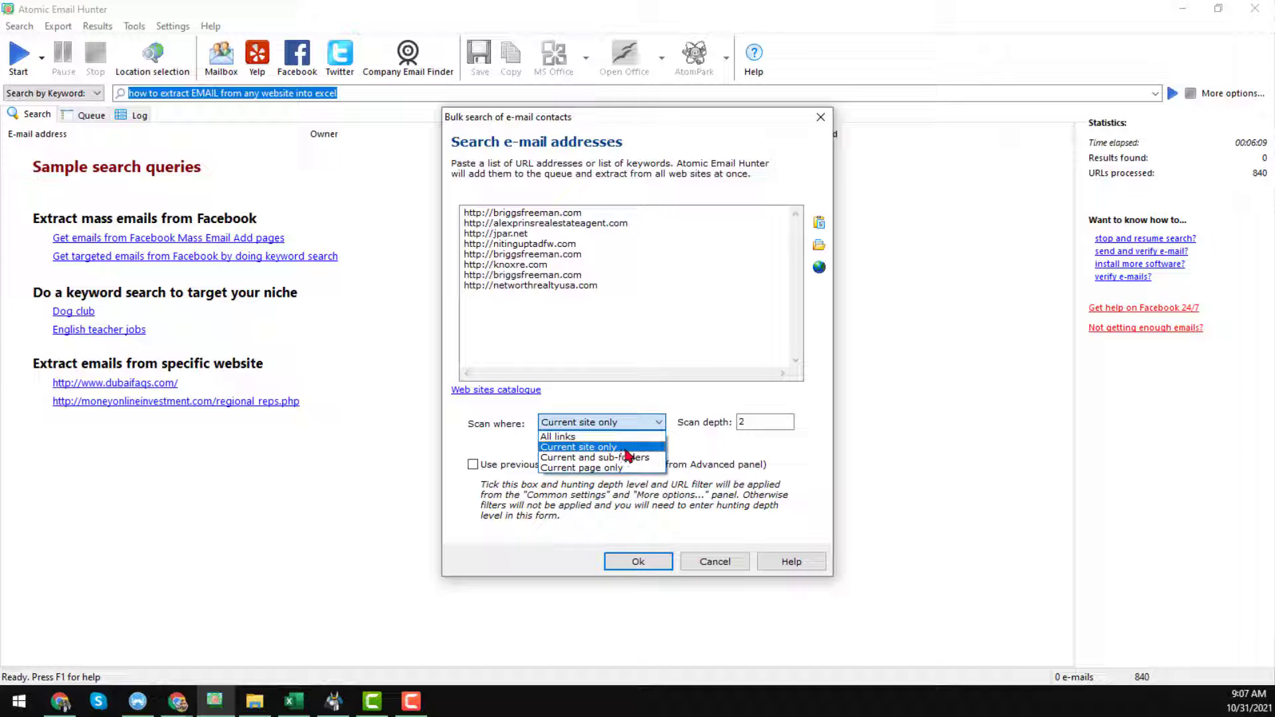
{"action": "left_click", "coordinate": [626, 449]}
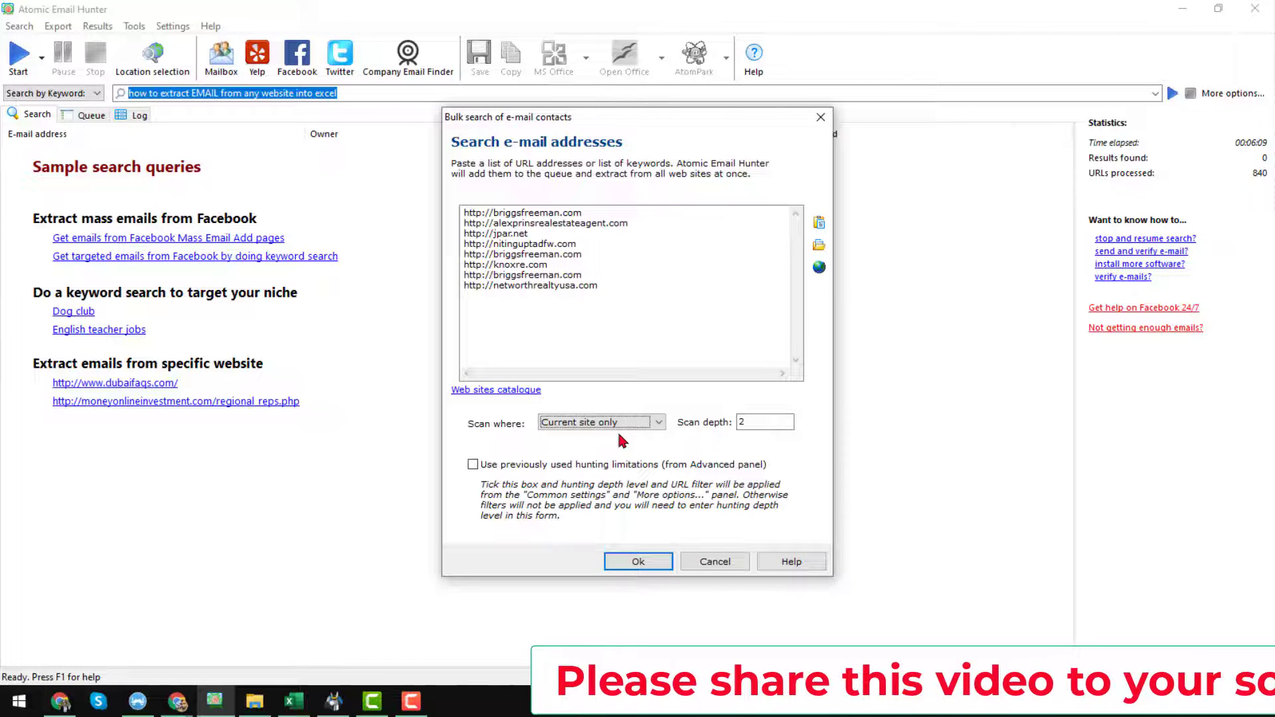
{"action": "left_click", "coordinate": [782, 424]}
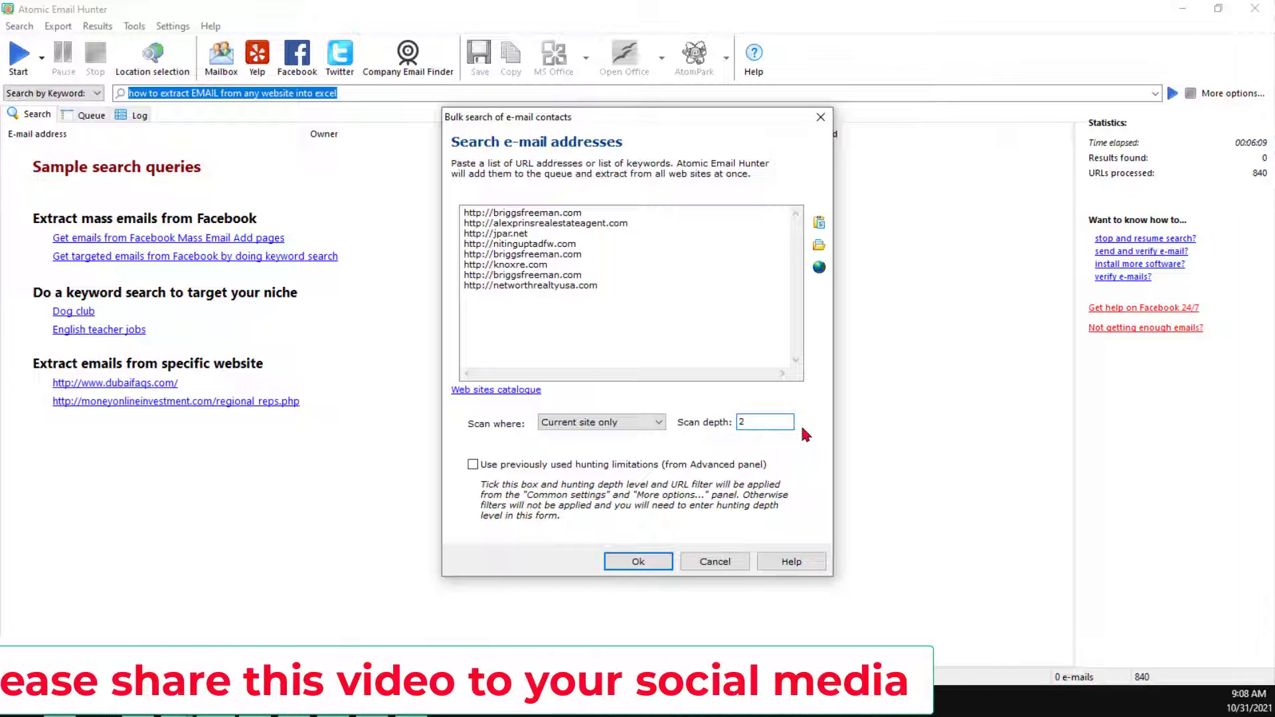
{"action": "key", "text": "BackSpace"}
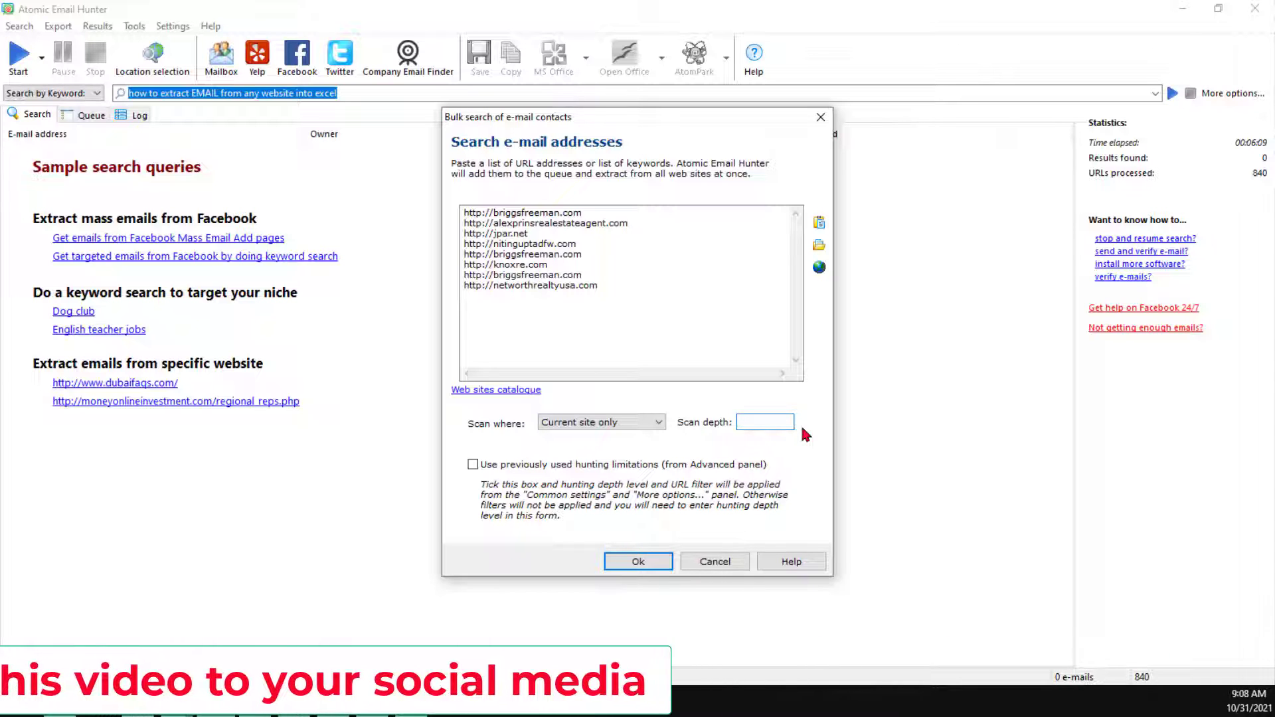
{"action": "type", "text": "5"}
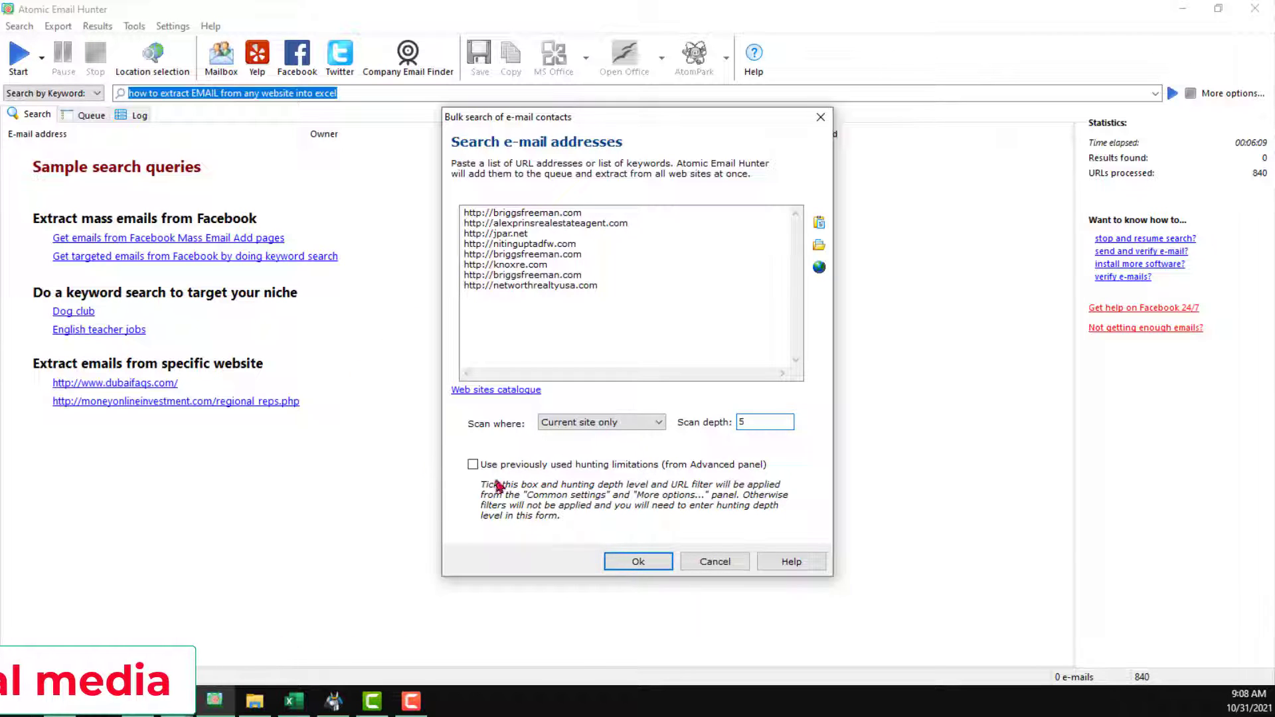
{"action": "left_click", "coordinate": [638, 327]}
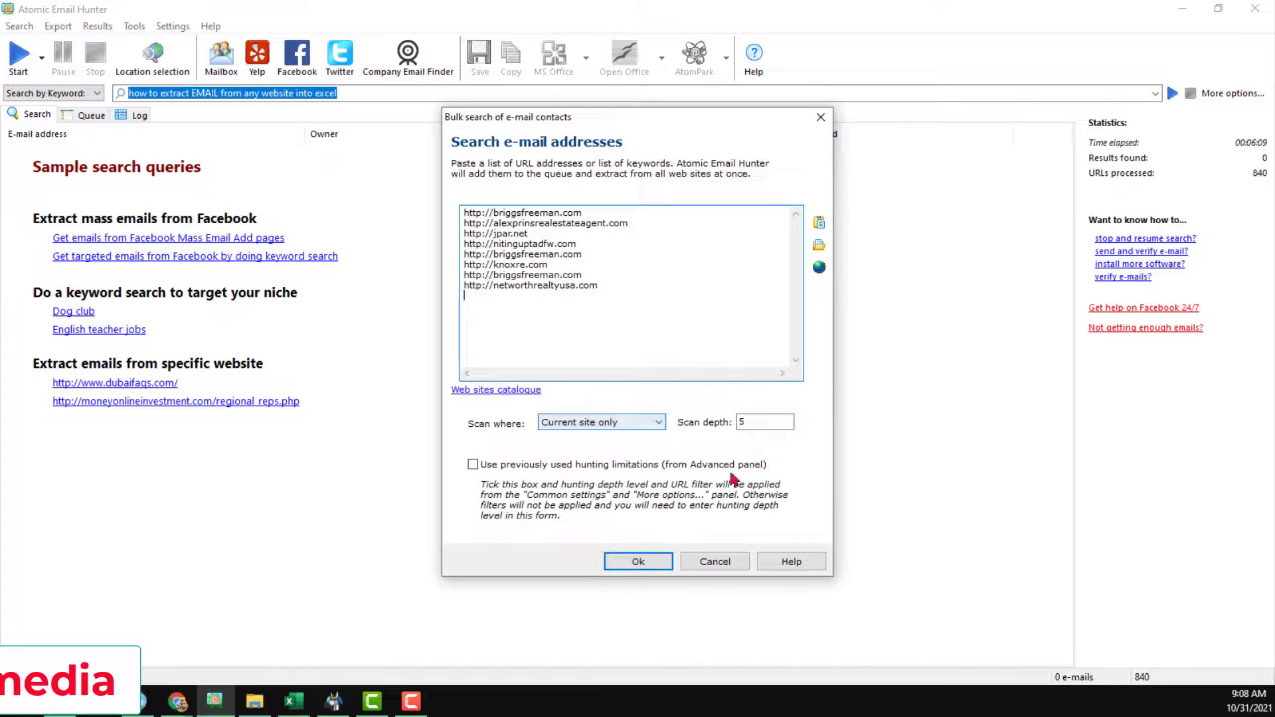
Start the bulk search and dismiss the link-building wait message
{"action": "left_click", "coordinate": [641, 562]}
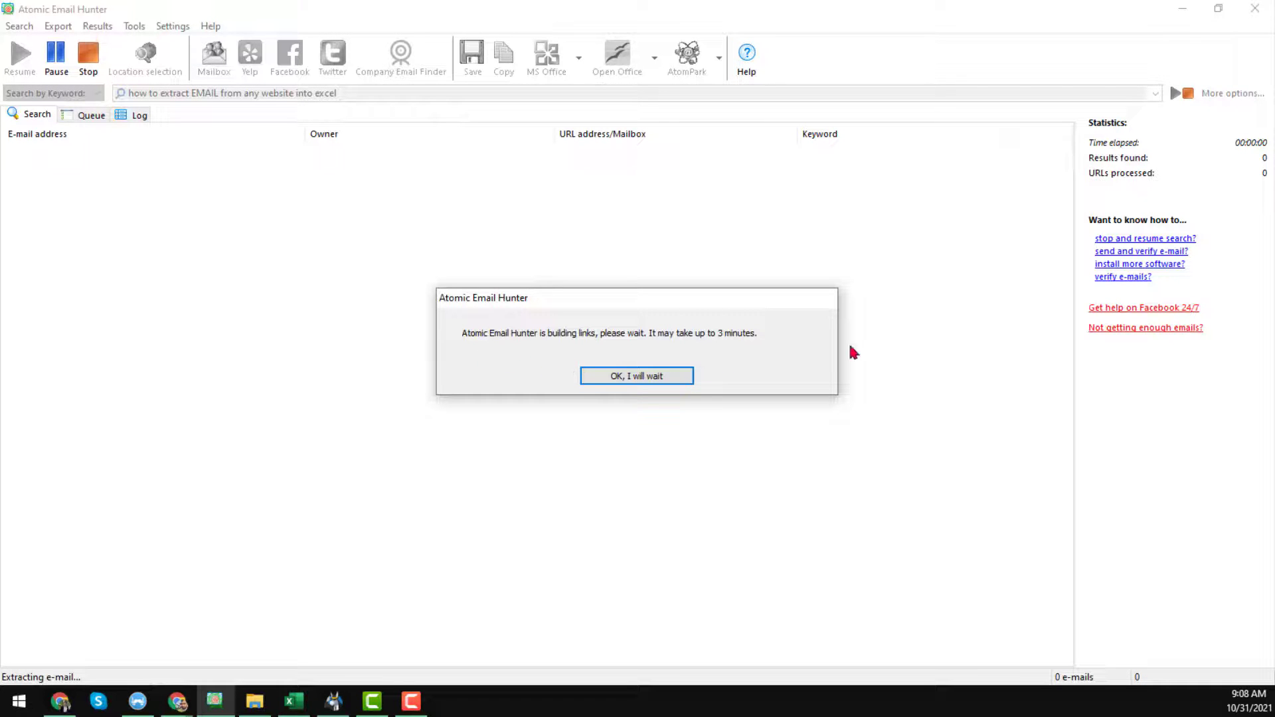
{"action": "left_click", "coordinate": [654, 377]}
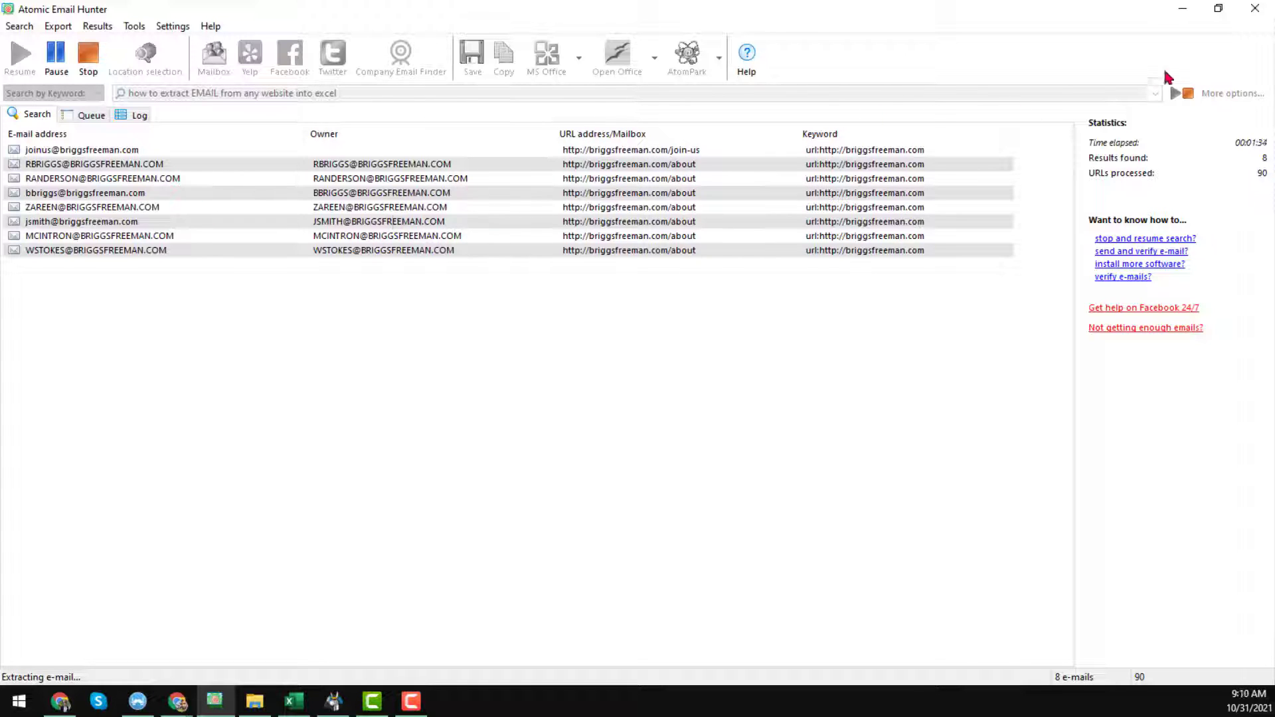
Minimize Email Hunter and select the briggsfreeman.com website in K3
{"action": "left_click", "coordinate": [1186, 12]}
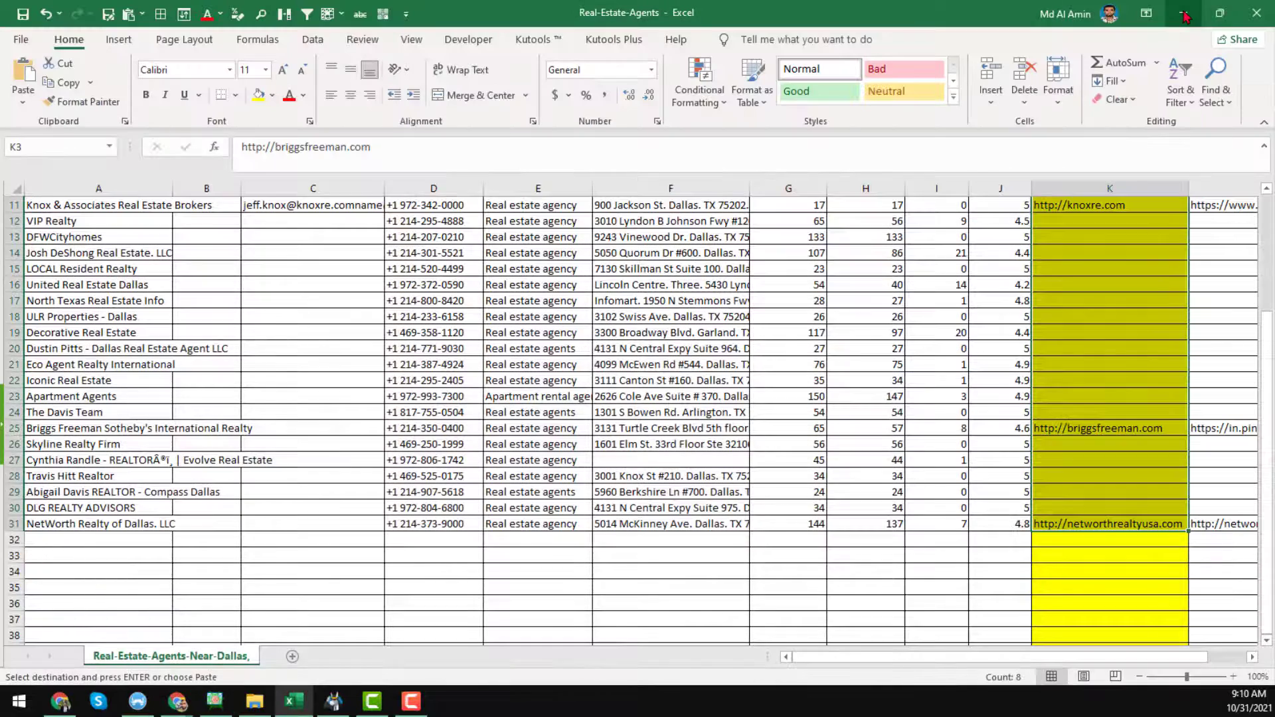
{"action": "left_click", "coordinate": [661, 332]}
{"action": "scroll", "coordinate": [867, 332], "scroll_direction": "up", "scroll_amount": 4}
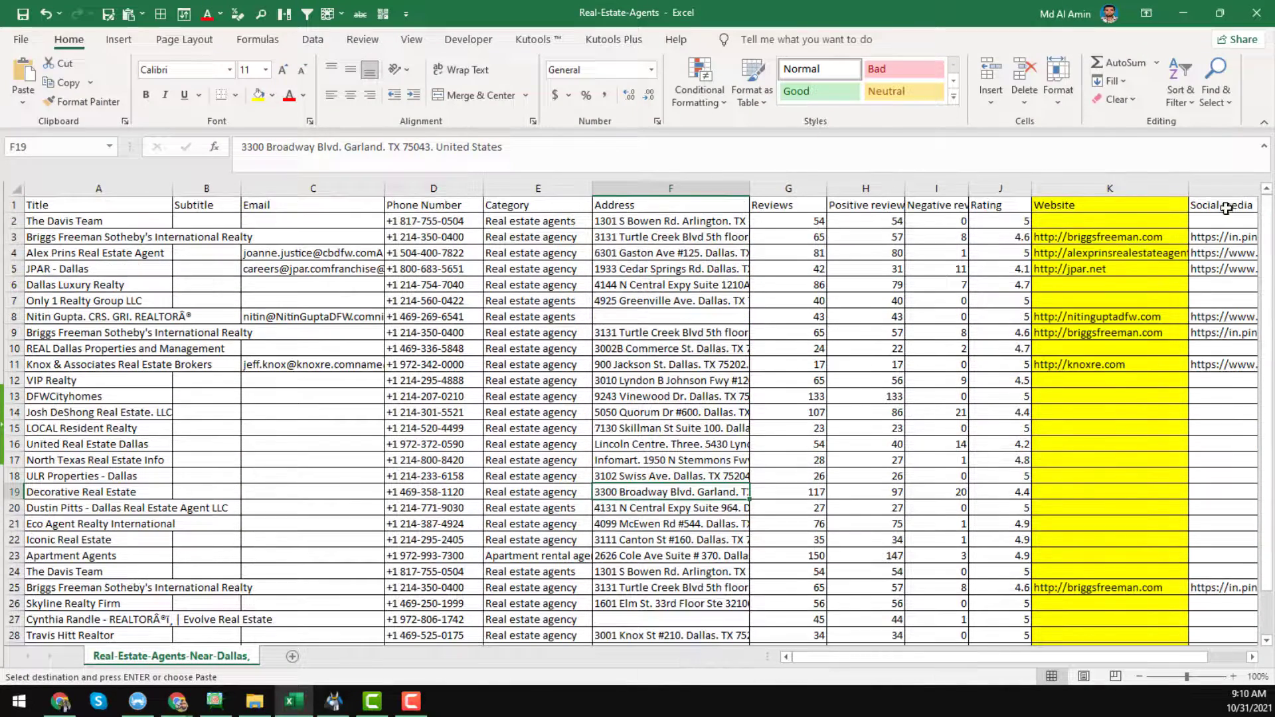
{"action": "left_click", "coordinate": [1141, 238]}
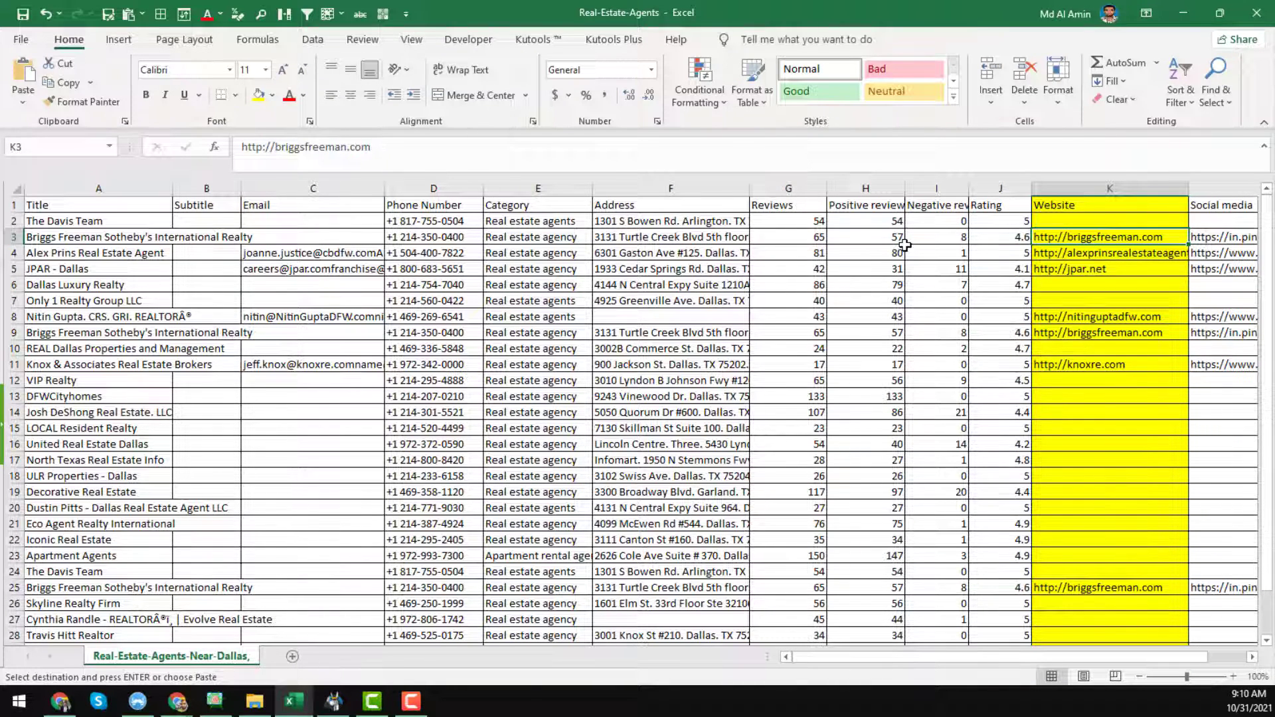
Compare with the e-mail search results, then bring up the AtomPark product page in Chrome
{"action": "left_click", "coordinate": [215, 700]}
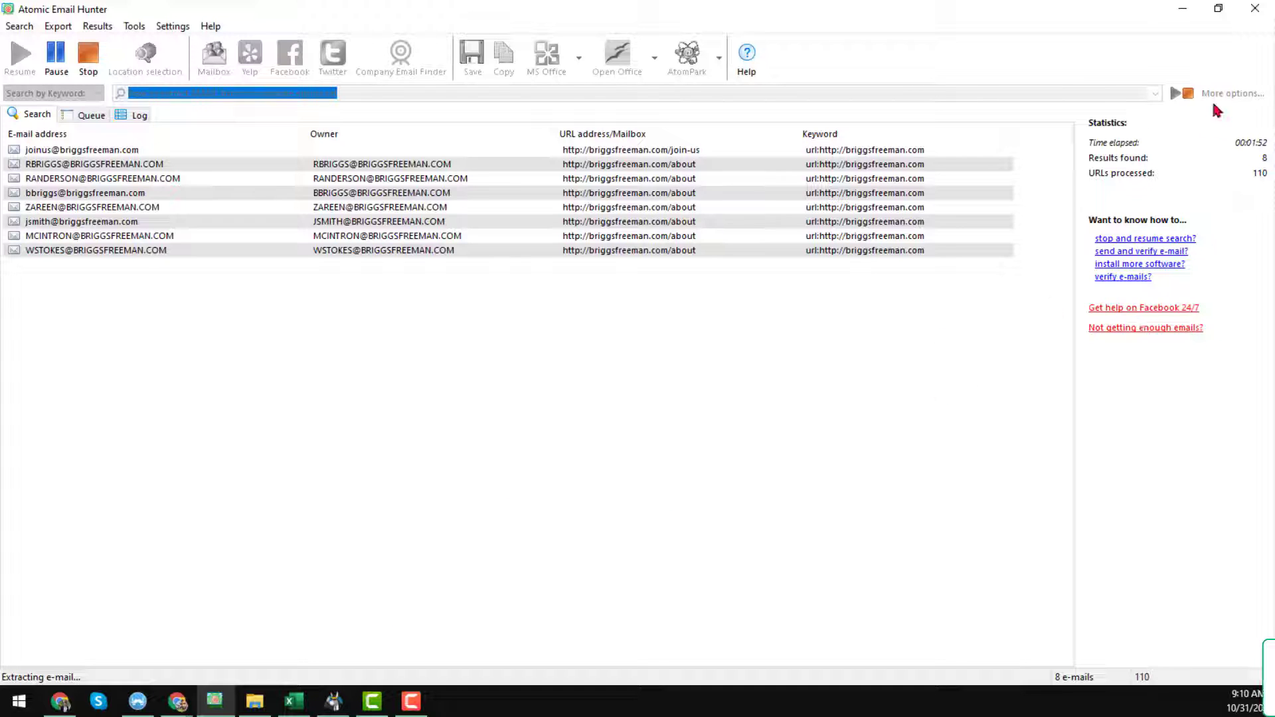
{"action": "left_click", "coordinate": [1182, 9]}
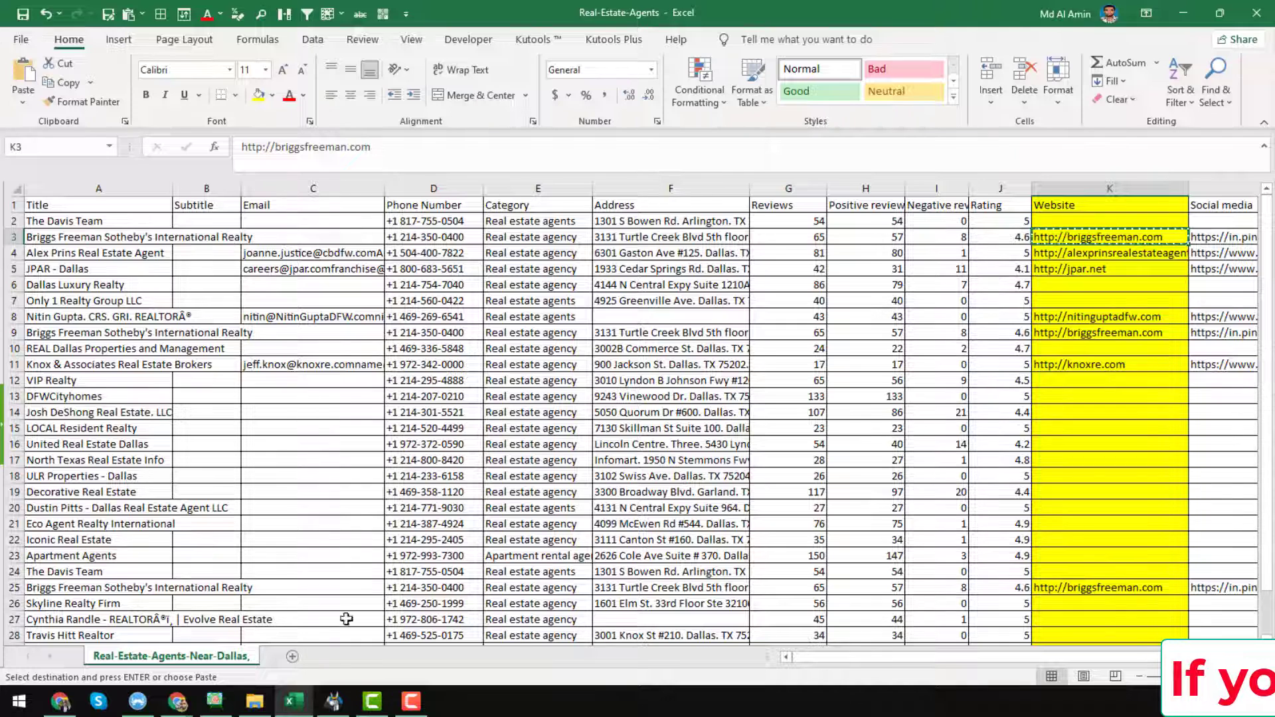
{"action": "left_click", "coordinate": [60, 703]}
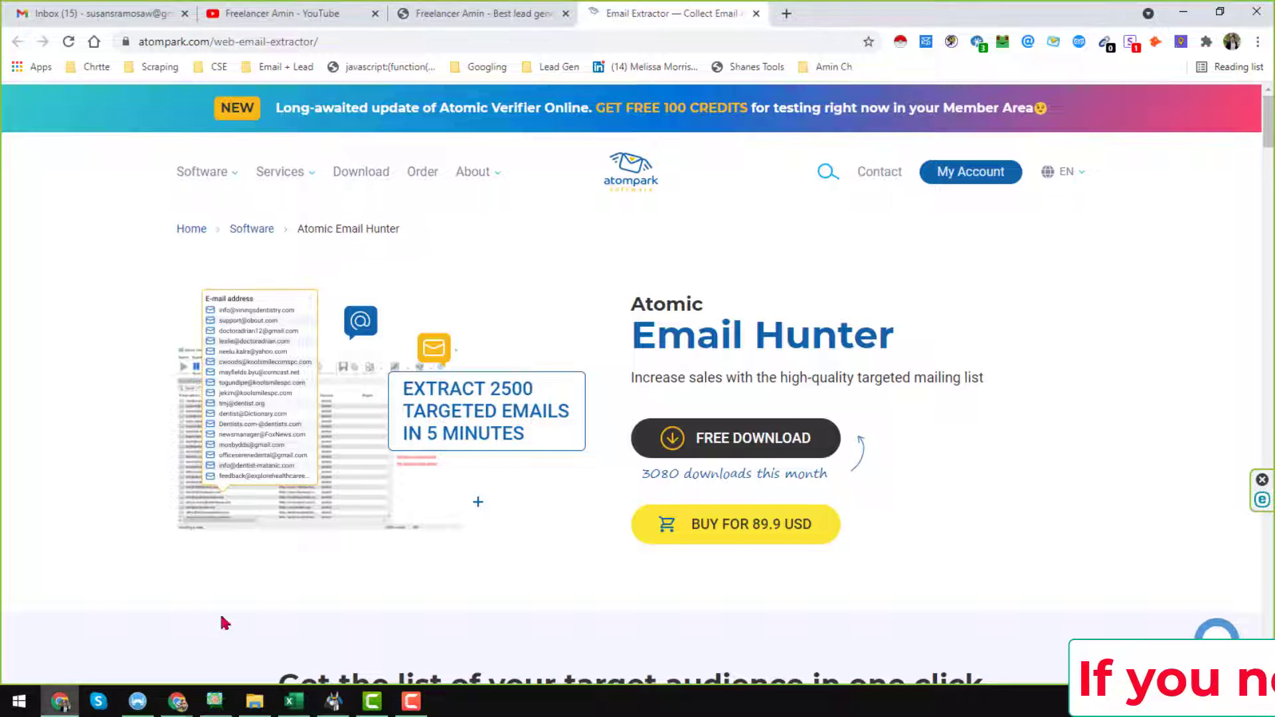
{"action": "left_click", "coordinate": [786, 14]}
{"action": "type", "text": "http://briggsfreeman.com"}
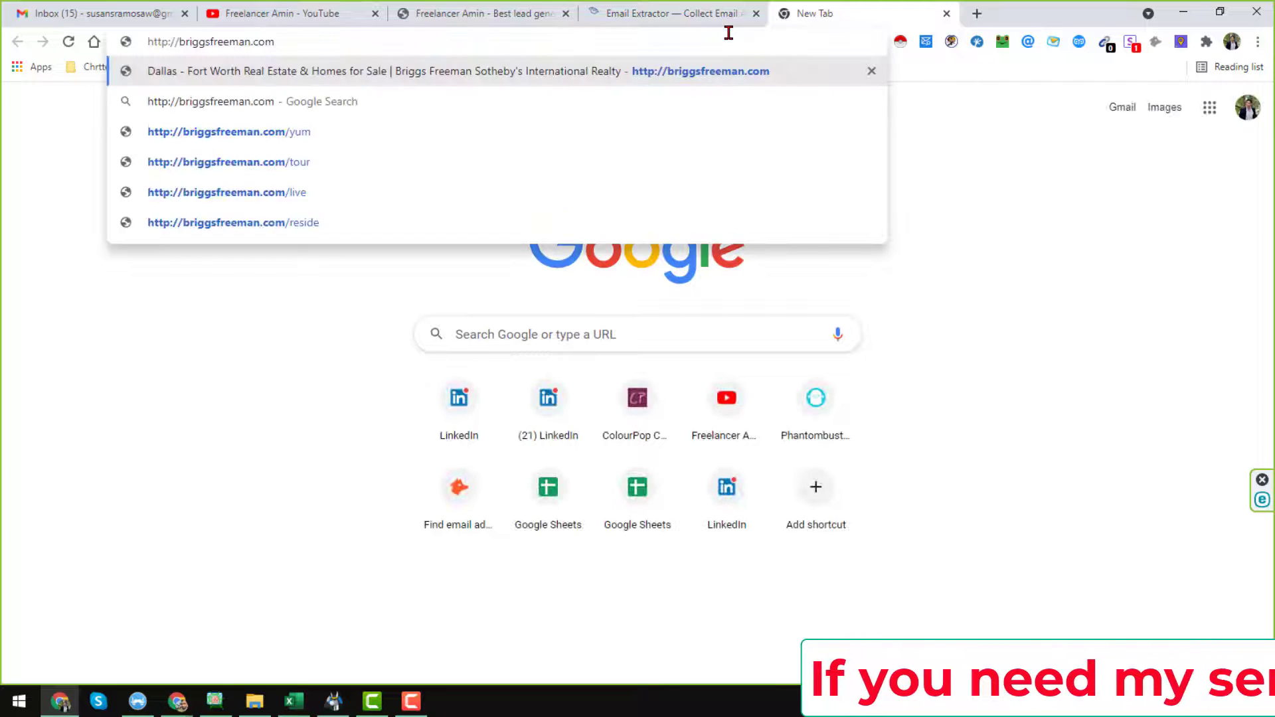
{"action": "key", "text": "Return"}
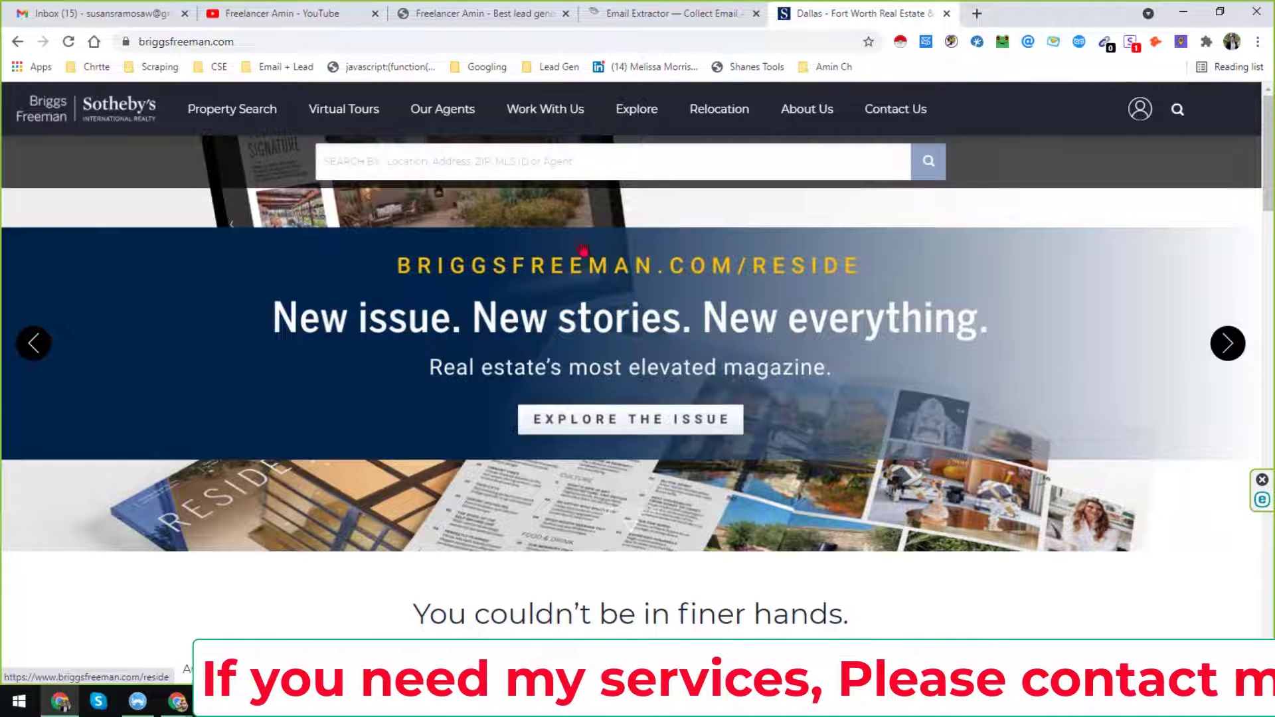
{"action": "scroll", "coordinate": [489, 308], "scroll_direction": "down", "scroll_amount": 15}
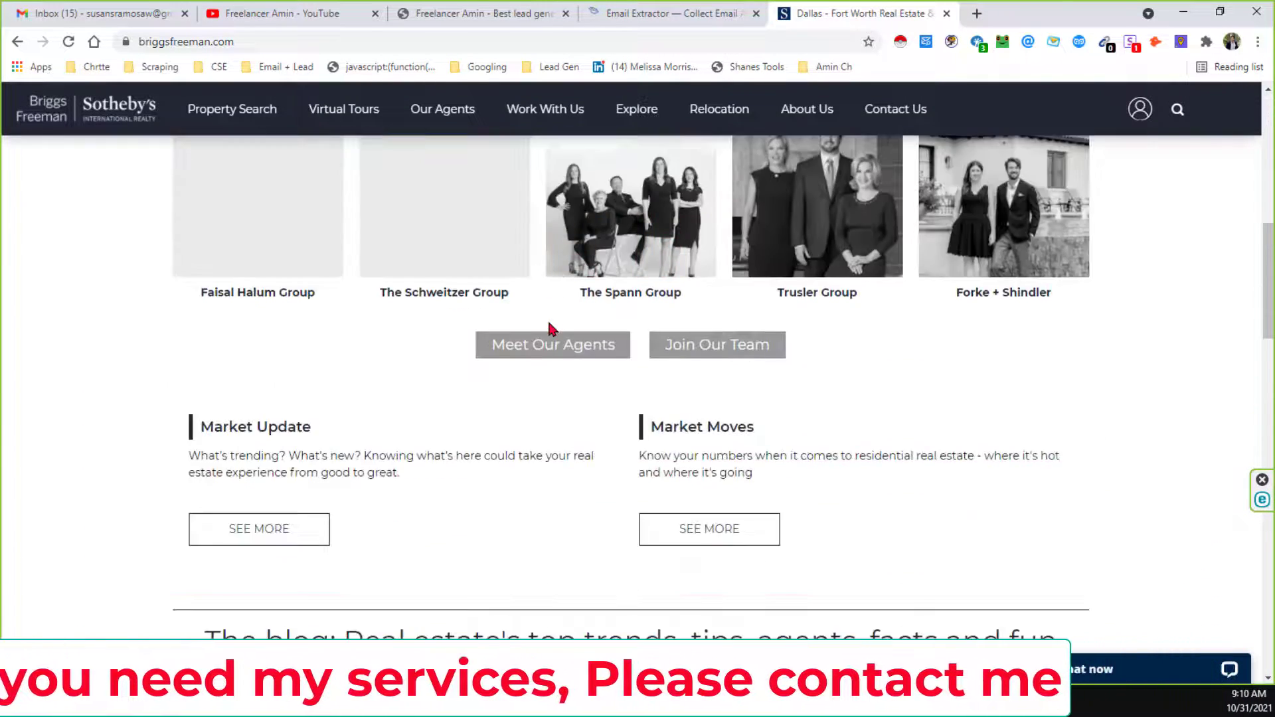
{"action": "scroll", "coordinate": [550, 330], "scroll_direction": "down", "scroll_amount": 4}
{"action": "scroll", "coordinate": [550, 330], "scroll_direction": "up", "scroll_amount": 4}
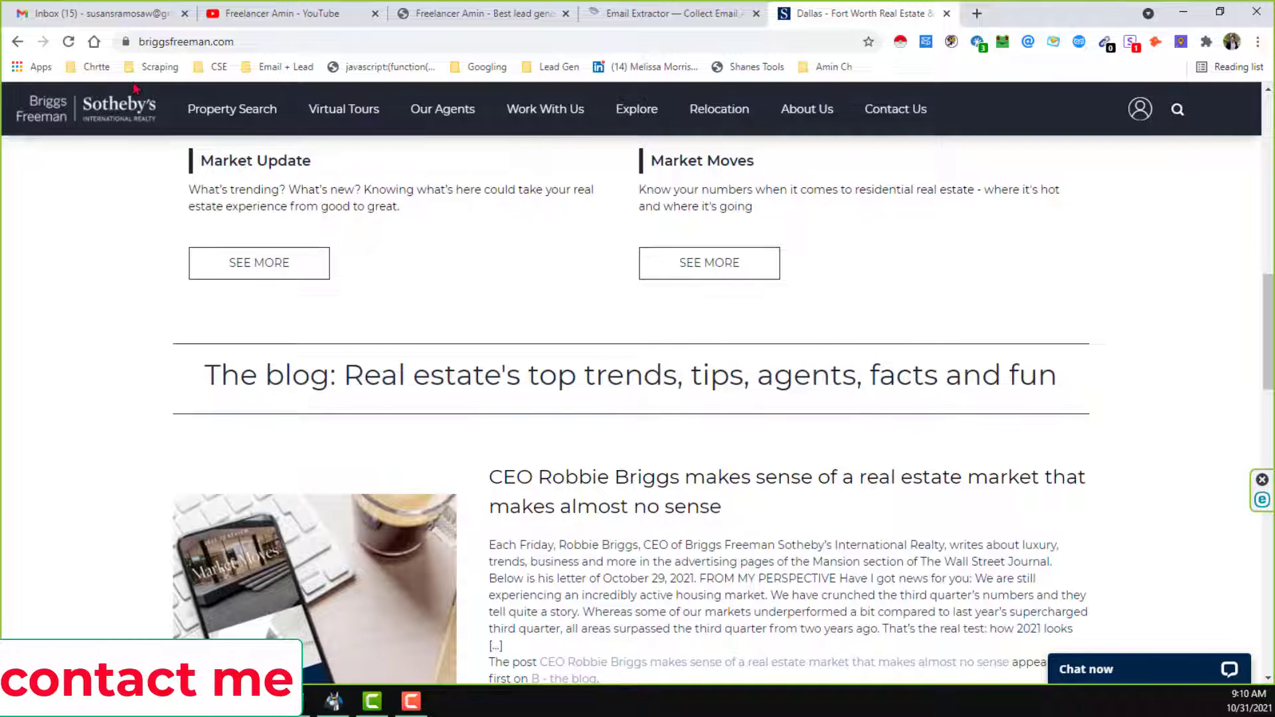
Check the VPN window, then bring Chrome back to the Briggs Freeman site
{"action": "mouse_move", "coordinate": [349, 176]}
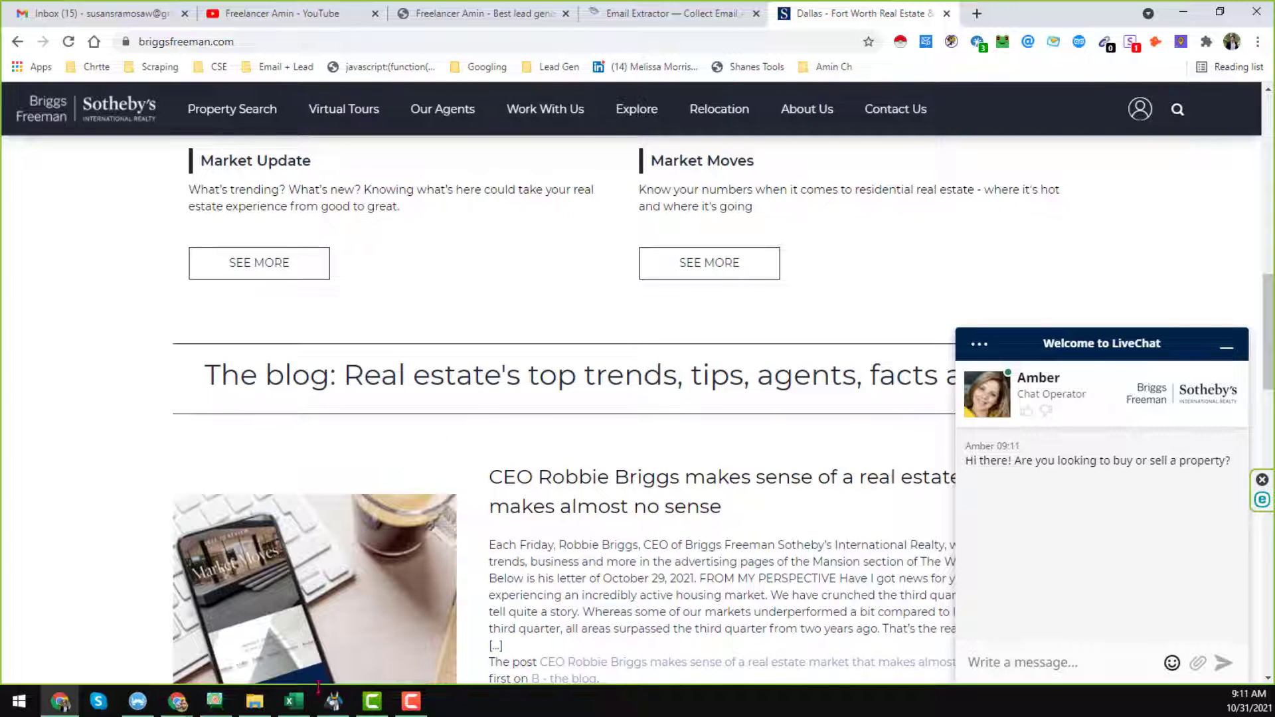
{"action": "left_click", "coordinate": [357, 708]}
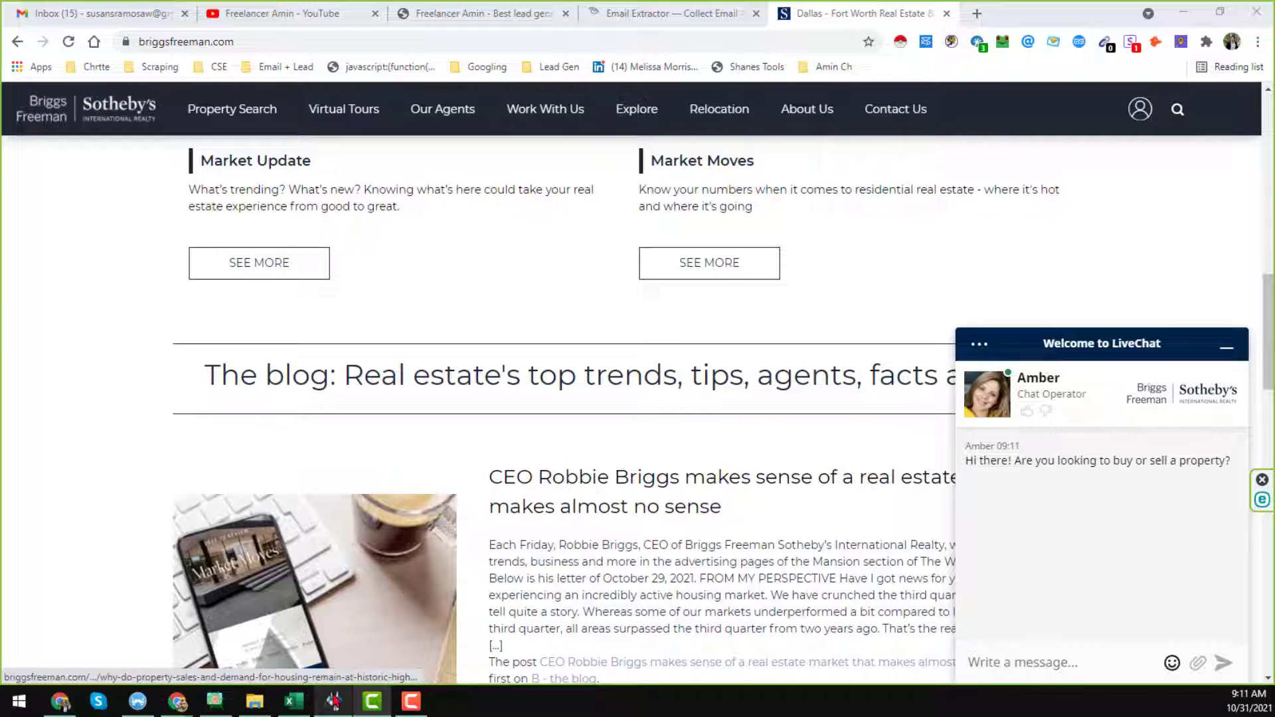
{"action": "left_click", "coordinate": [910, 8]}
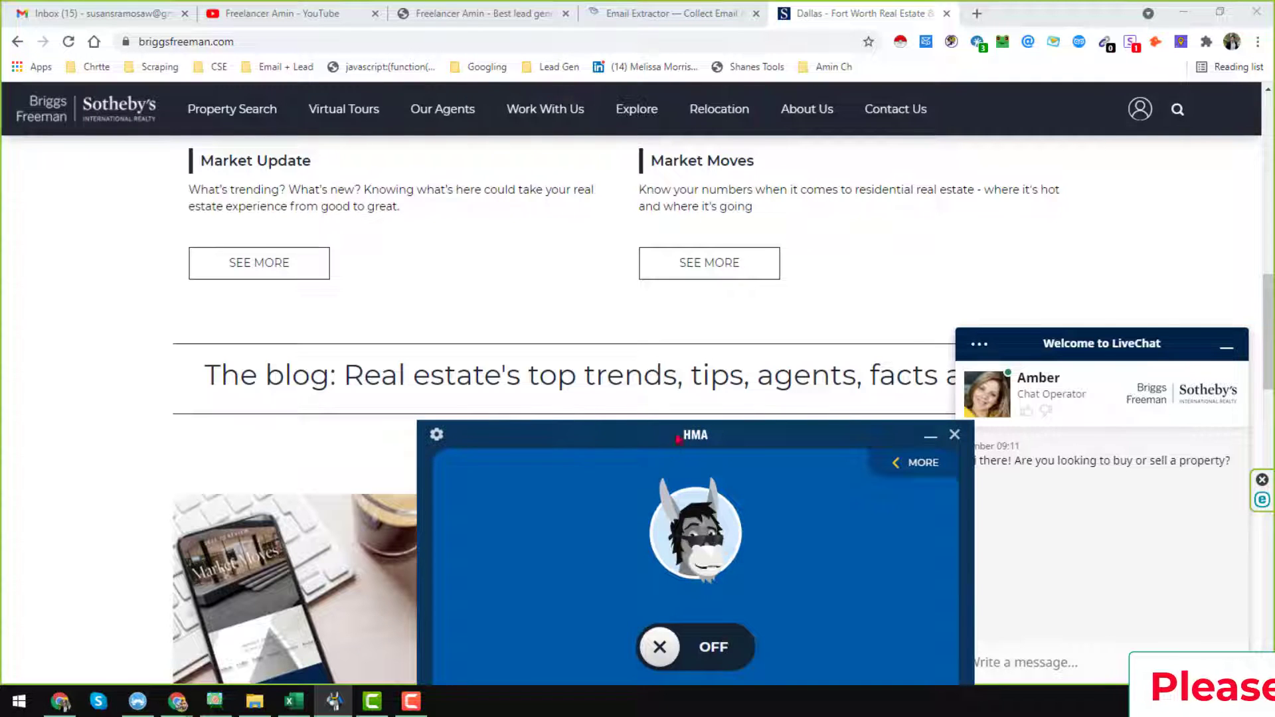
{"action": "left_click", "coordinate": [867, 5]}
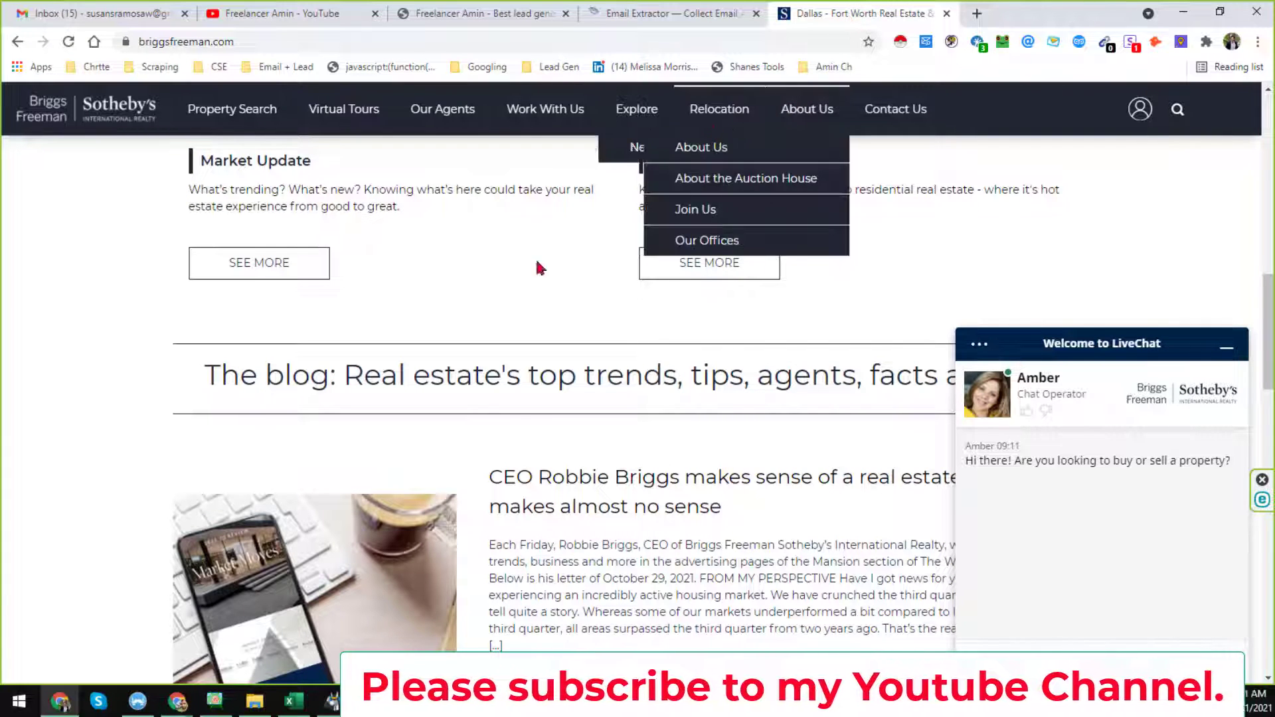
Open About Us from the site's About Us menu, which returns 403 Forbidden
{"action": "mouse_move", "coordinate": [598, 117]}
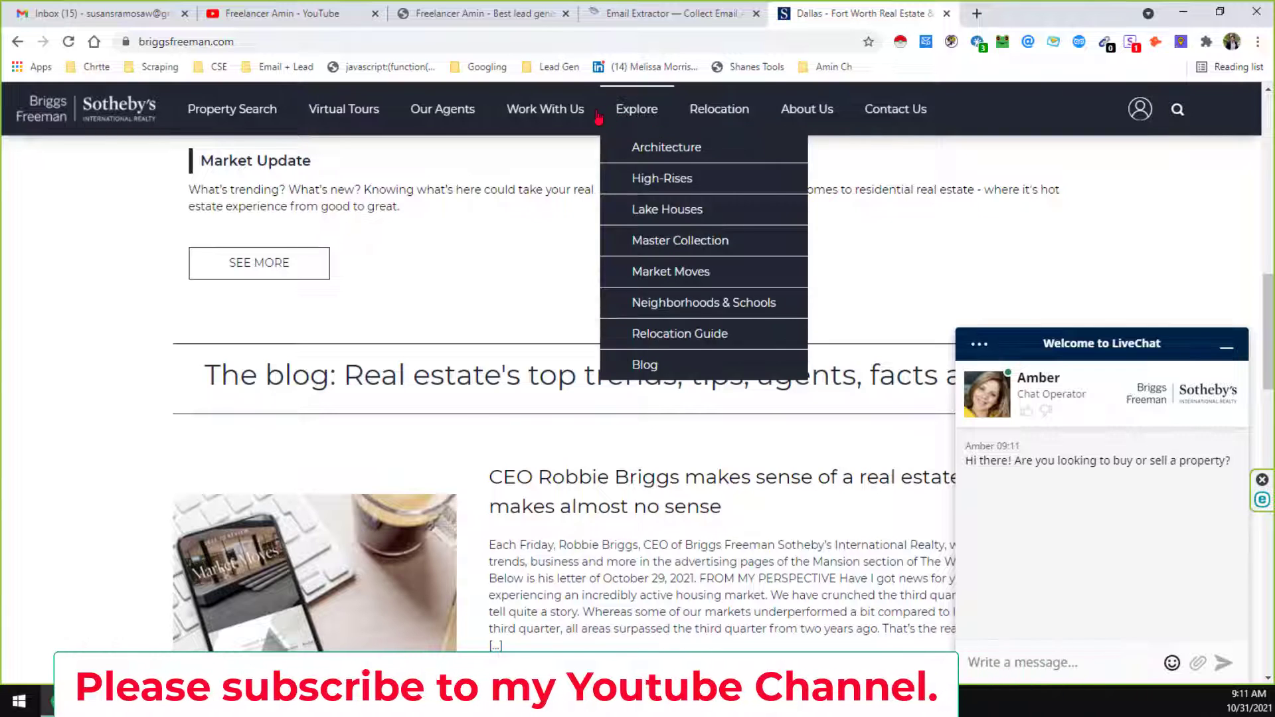
{"action": "mouse_move", "coordinate": [797, 115]}
{"action": "left_click", "coordinate": [742, 151]}
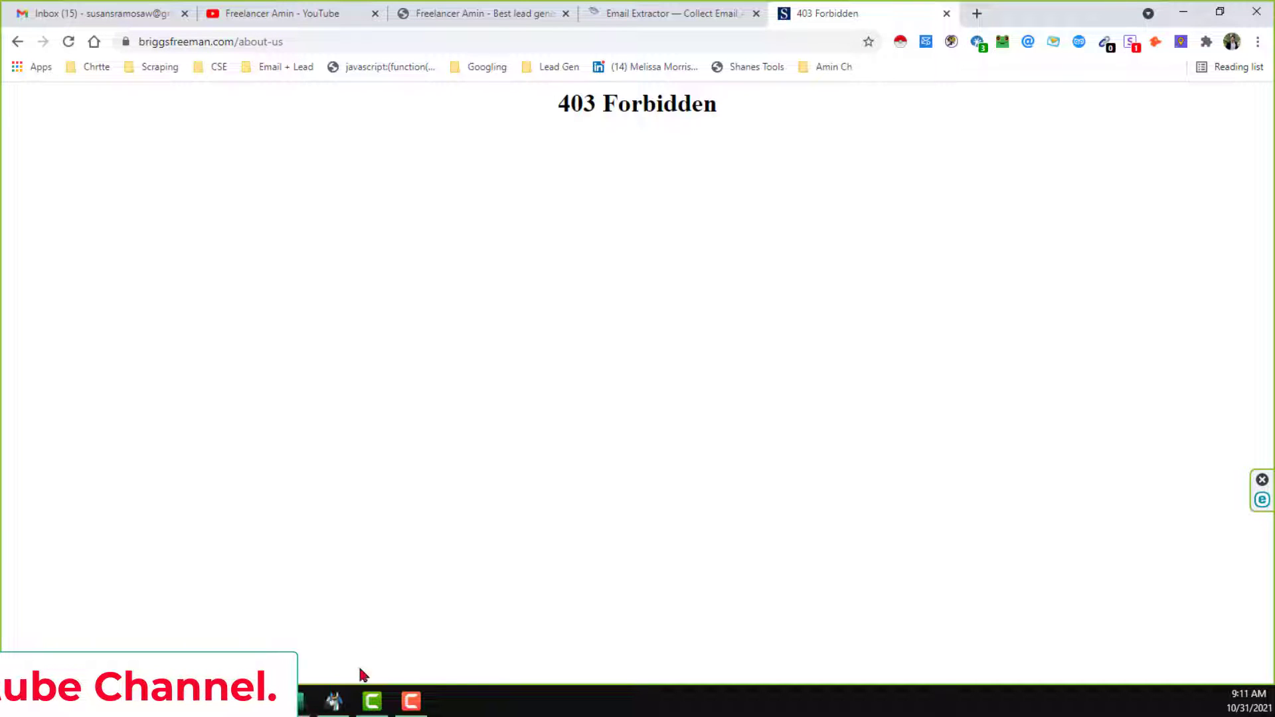
Turn on the HMA VPN connection and switch to the real-estate agents spreadsheet
{"action": "left_click", "coordinate": [333, 701]}
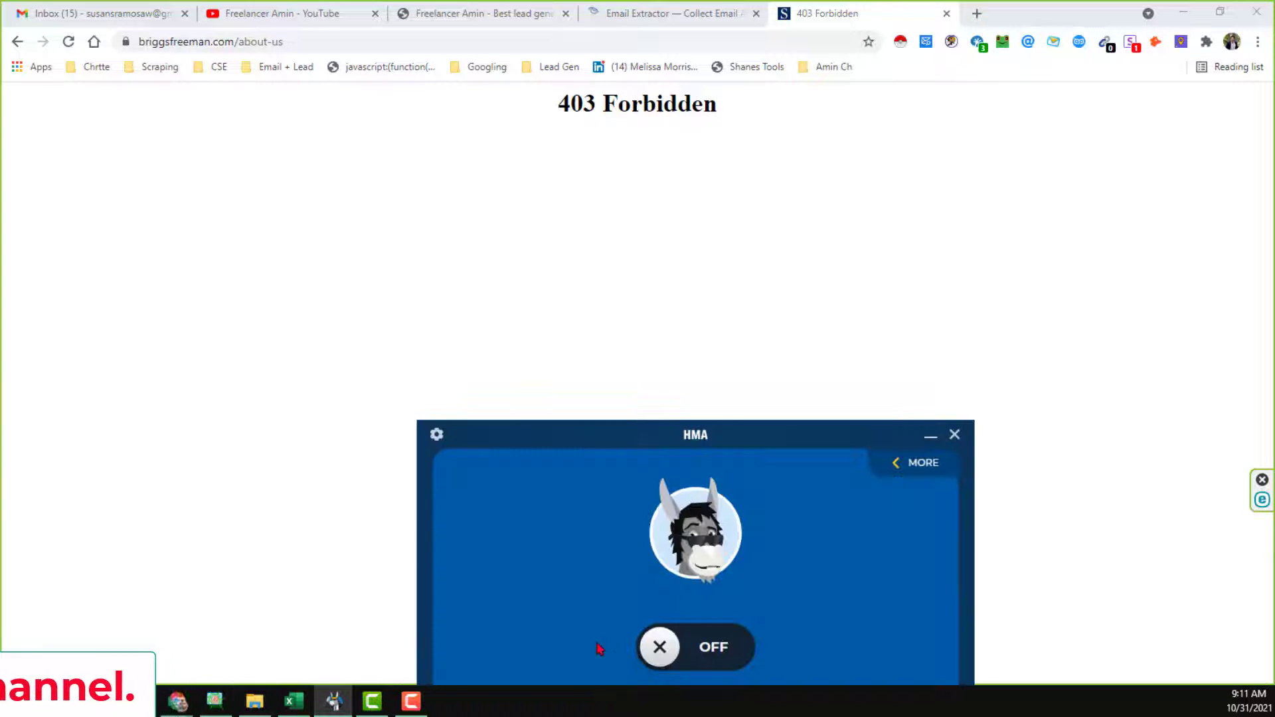
{"action": "left_click", "coordinate": [657, 648]}
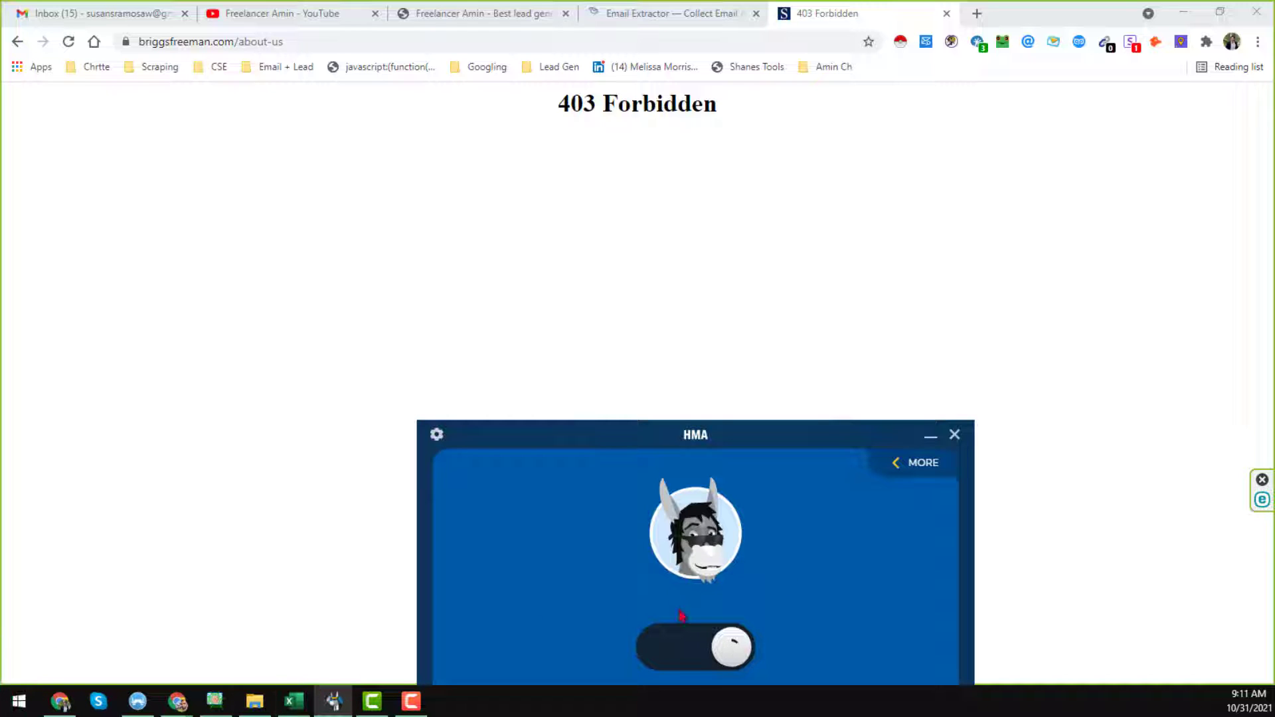
{"action": "left_click", "coordinate": [294, 701]}
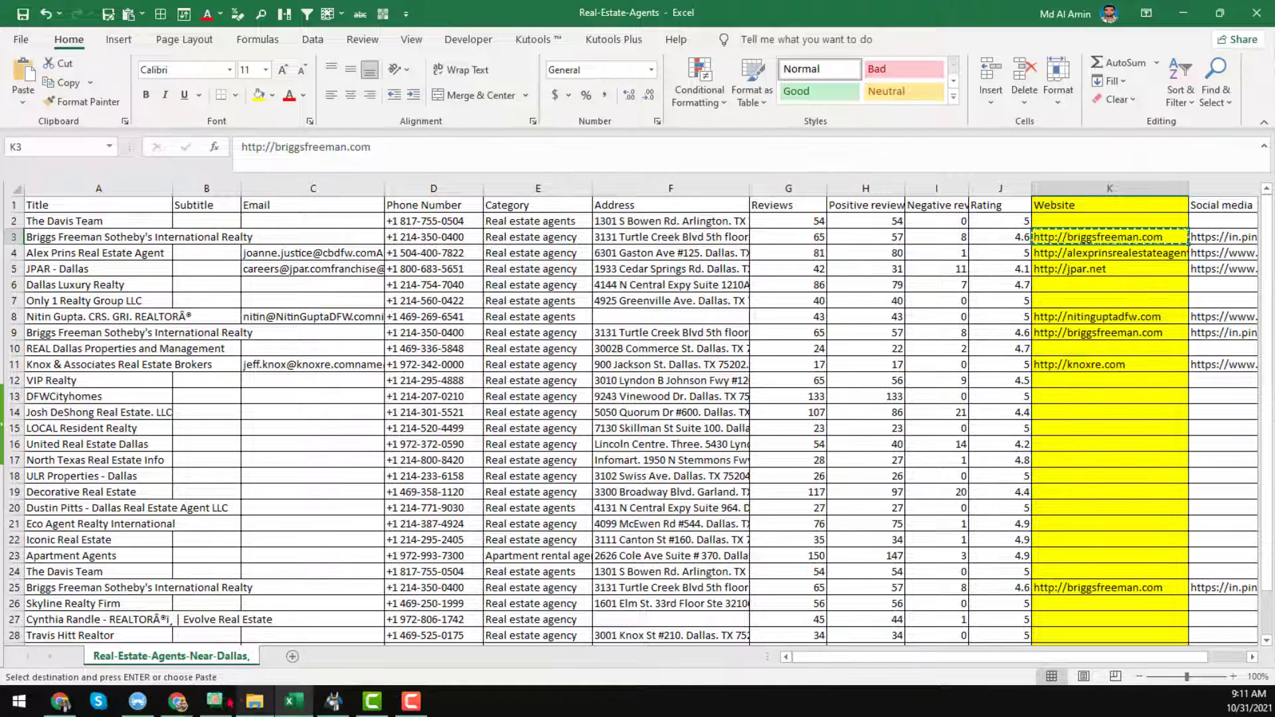
Select the second extracted email in Atomic Email Hunter, then minimize the results
{"action": "left_click", "coordinate": [215, 701]}
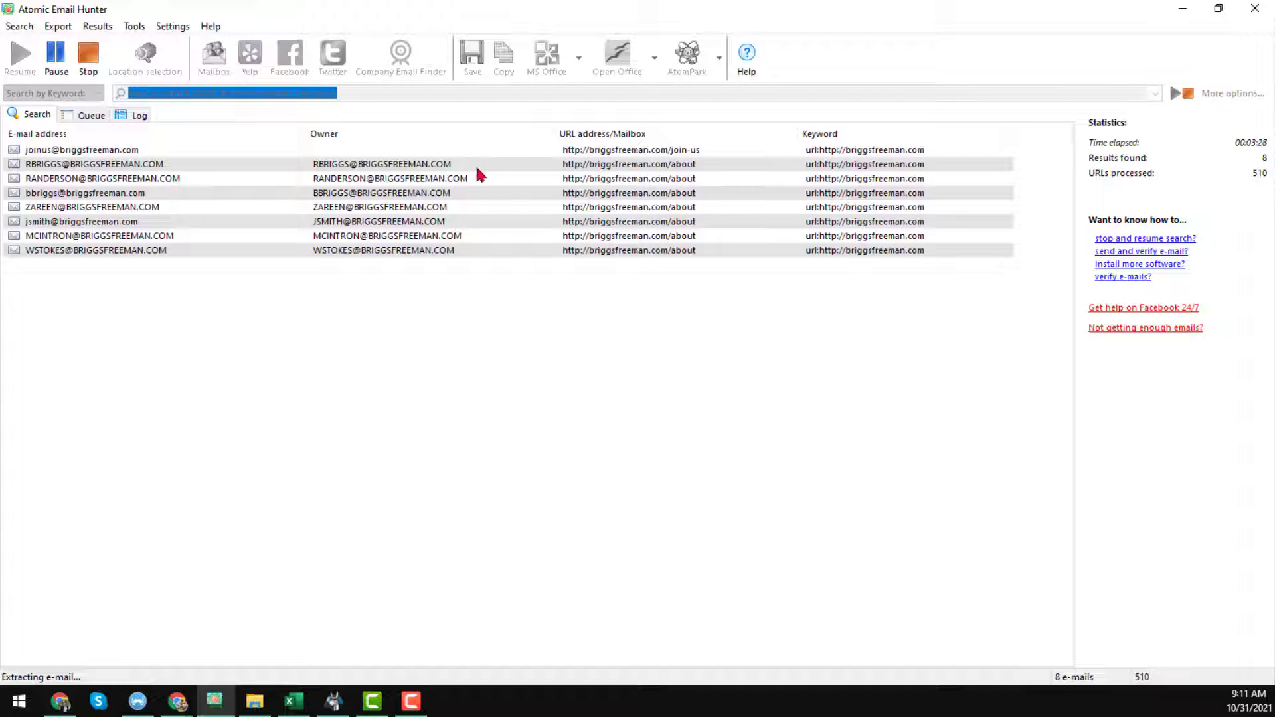
{"action": "left_click", "coordinate": [430, 171]}
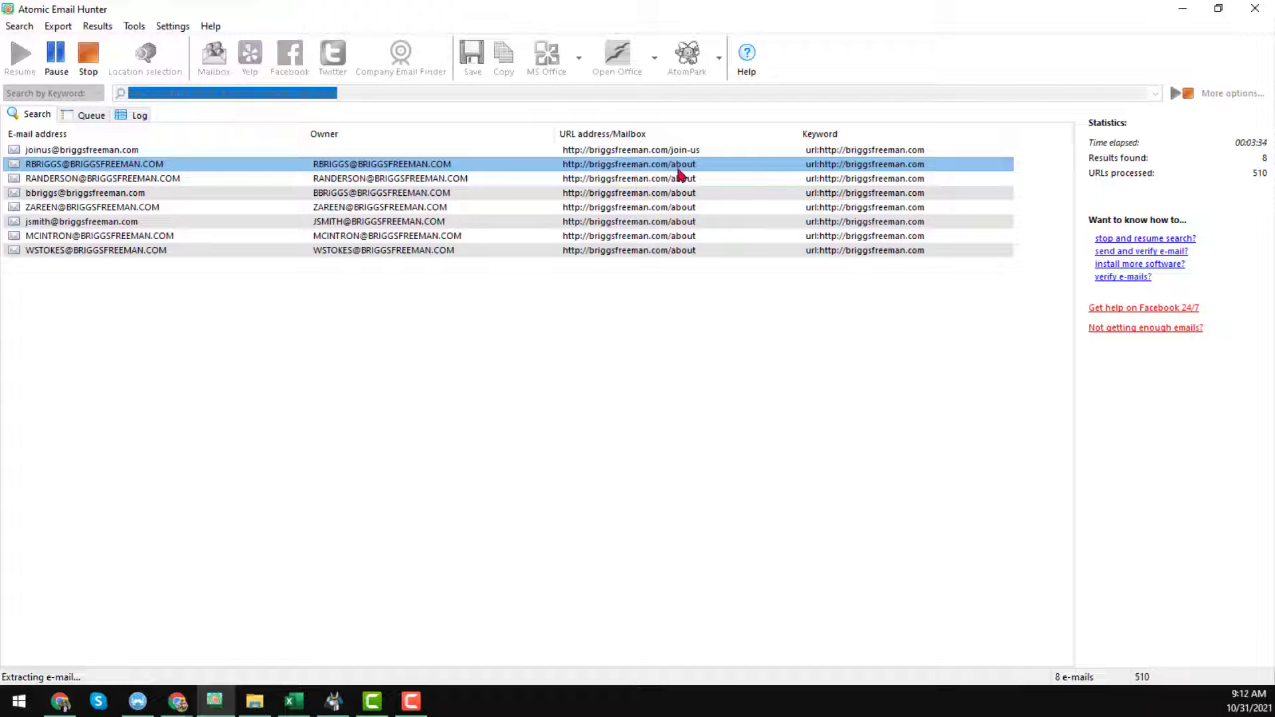
{"action": "left_click", "coordinate": [1187, 8]}
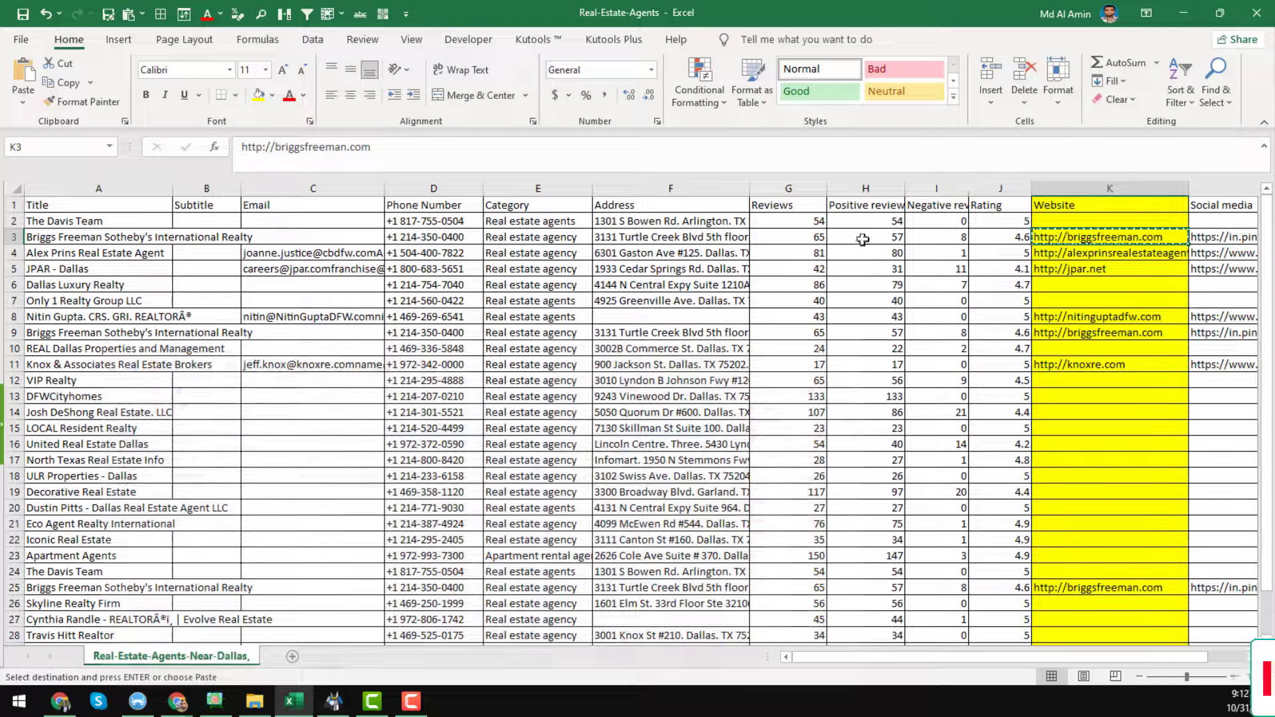
Confirm HMA shows connected and return to the forbidden About Us page in Chrome
{"action": "left_click", "coordinate": [60, 701]}
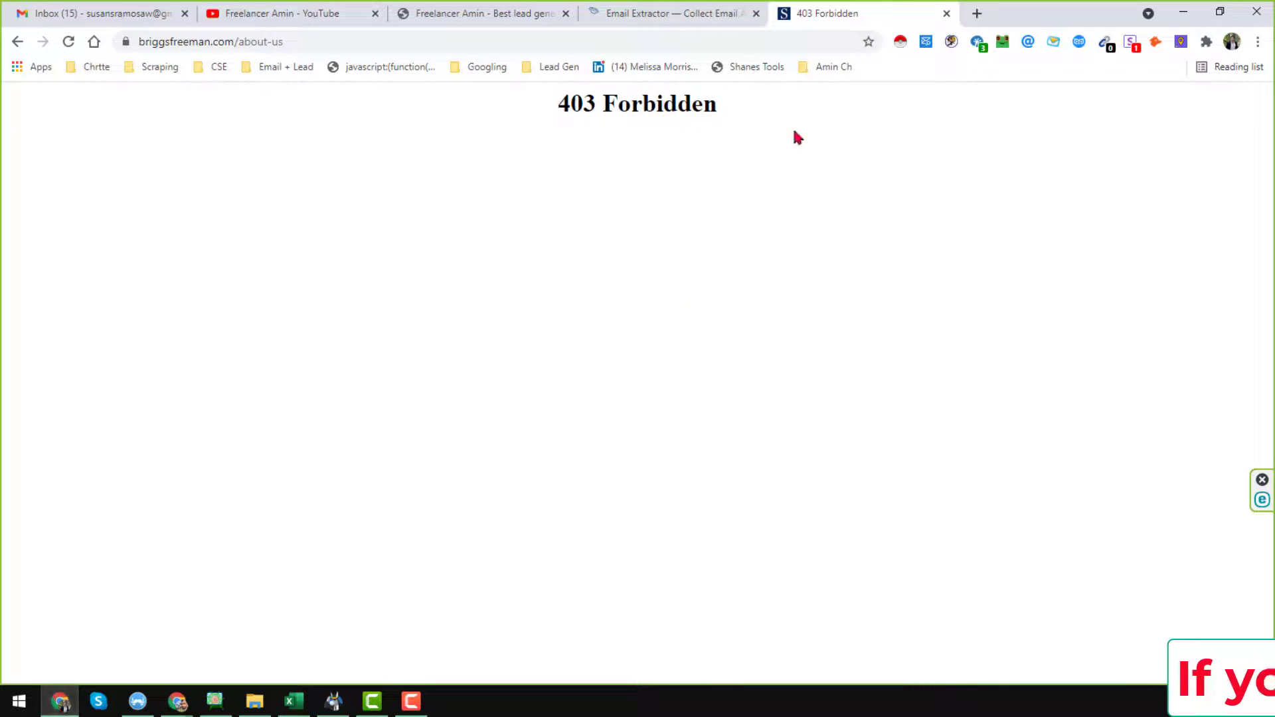
{"action": "left_click", "coordinate": [334, 701]}
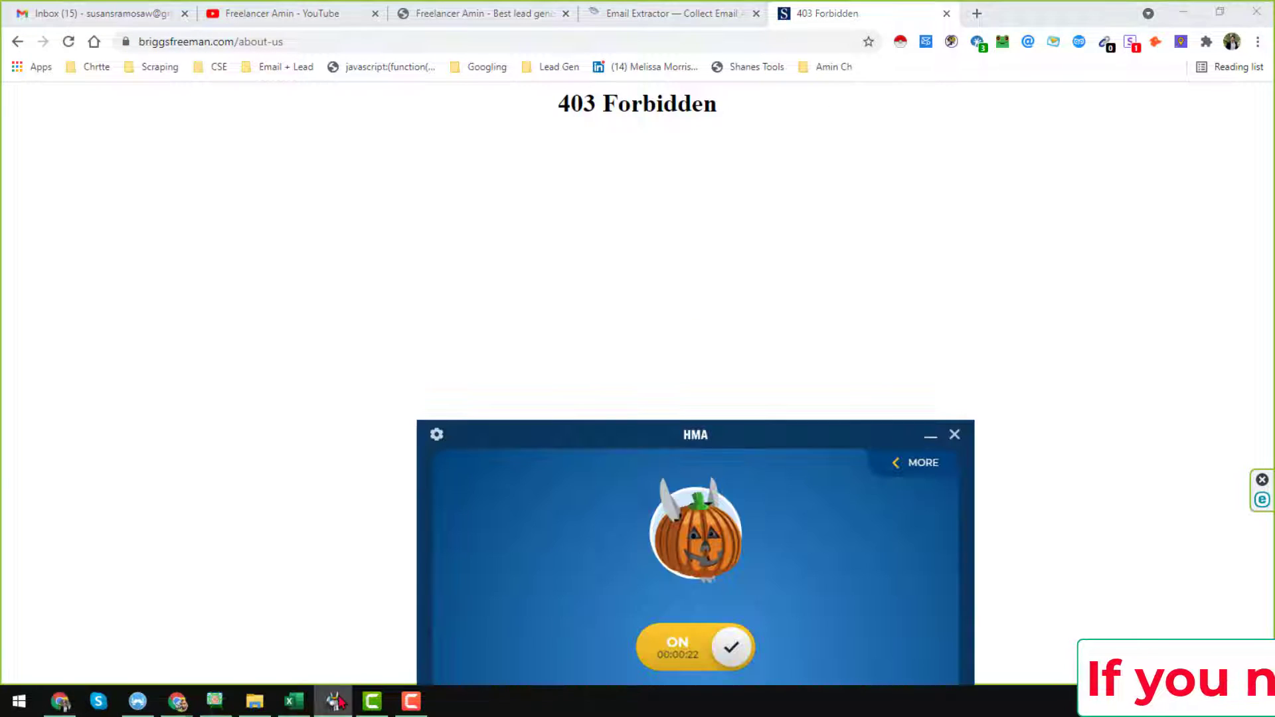
{"action": "left_click", "coordinate": [958, 192]}
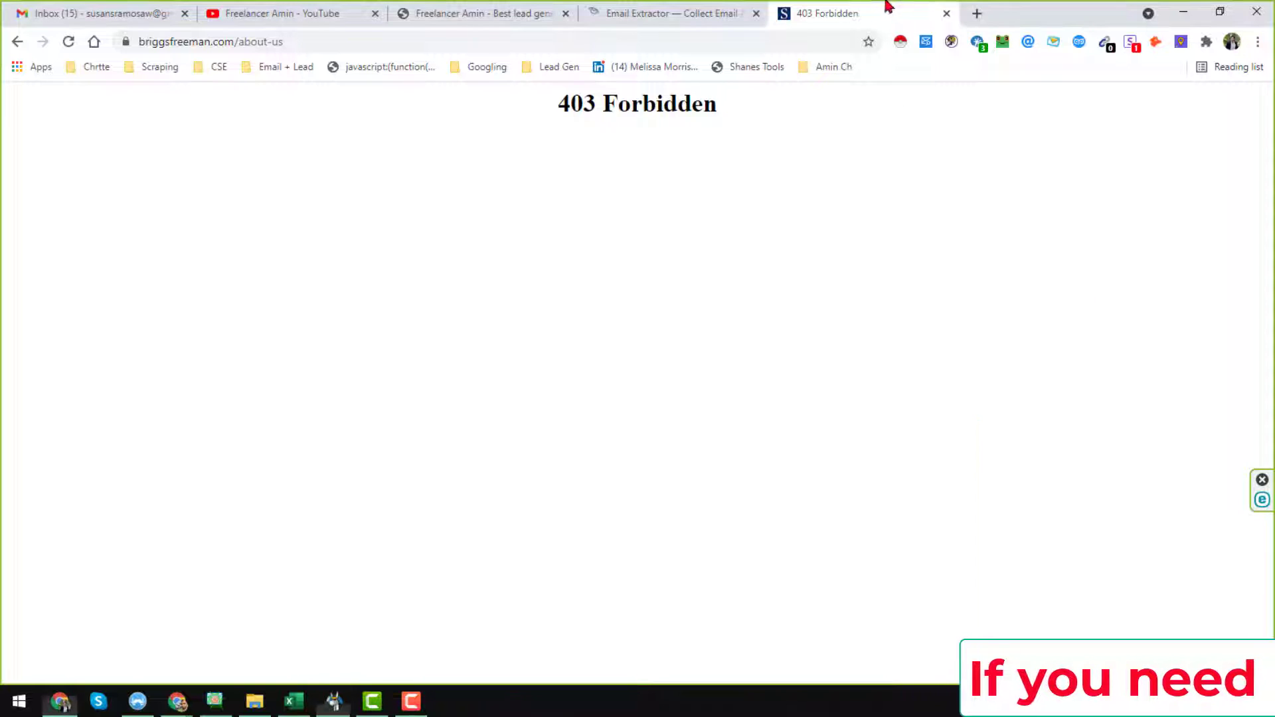
Reload the About Us page so it loads, and scroll down toward the Leadership section
{"action": "right_click", "coordinate": [585, 232]}
{"action": "left_click", "coordinate": [642, 283]}
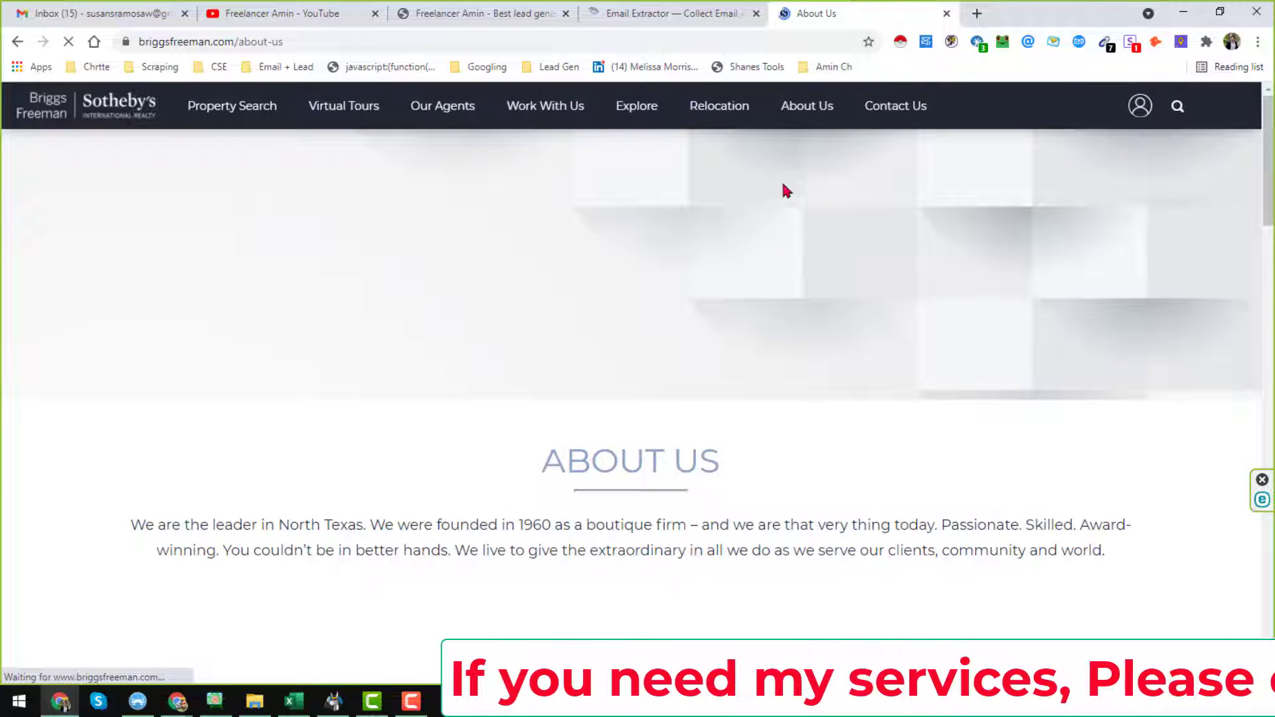
{"action": "scroll", "coordinate": [642, 331], "scroll_direction": "down", "scroll_amount": 8}
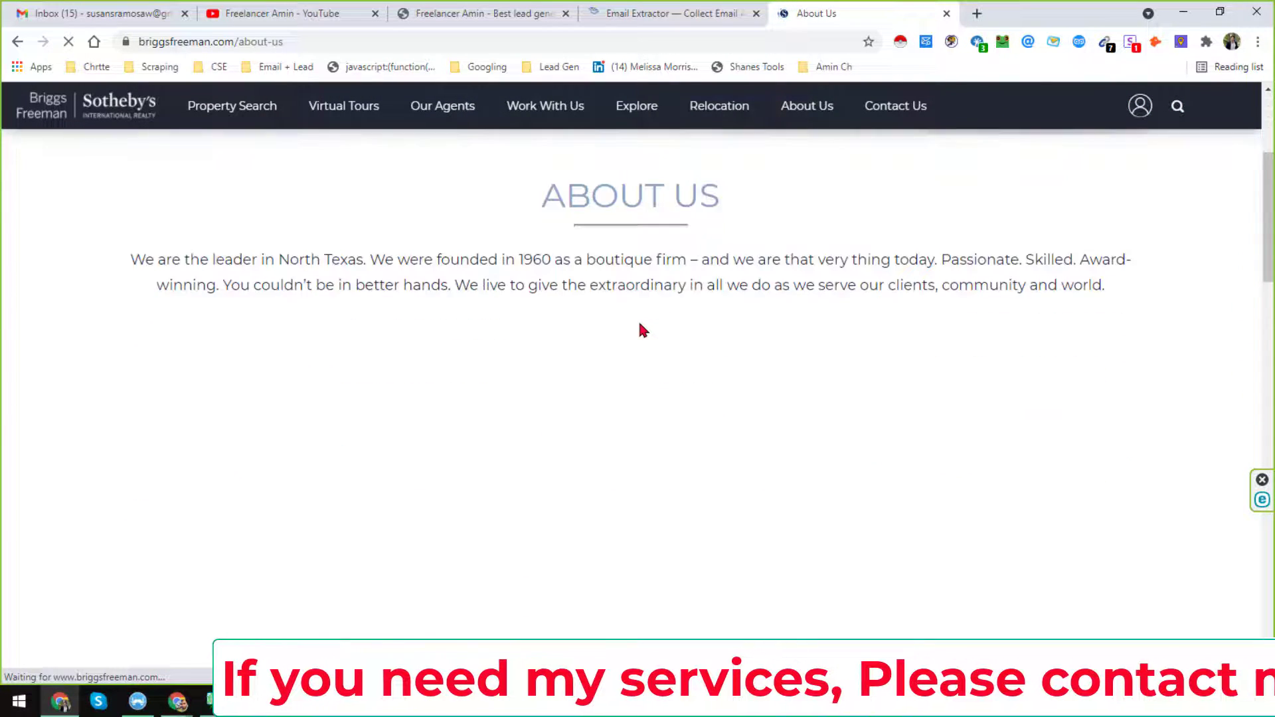
{"action": "scroll", "coordinate": [641, 330], "scroll_direction": "down", "scroll_amount": 5}
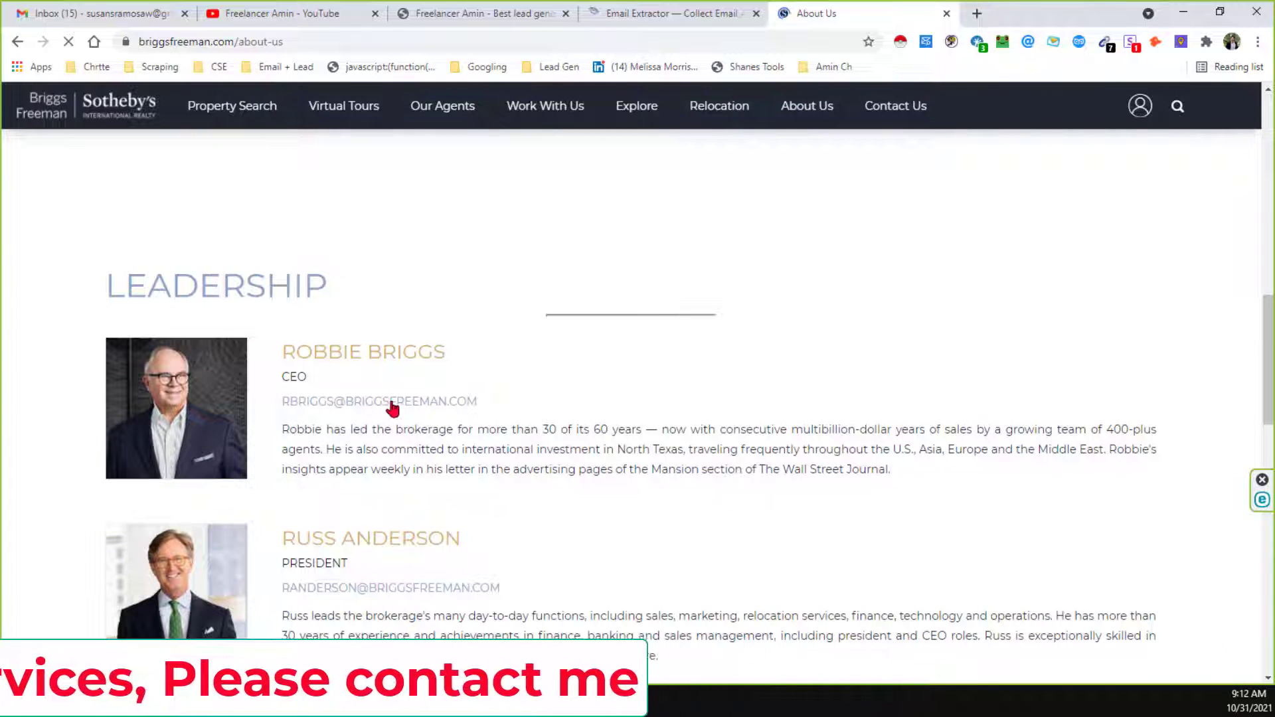
{"action": "scroll", "coordinate": [398, 408], "scroll_direction": "down", "scroll_amount": 2}
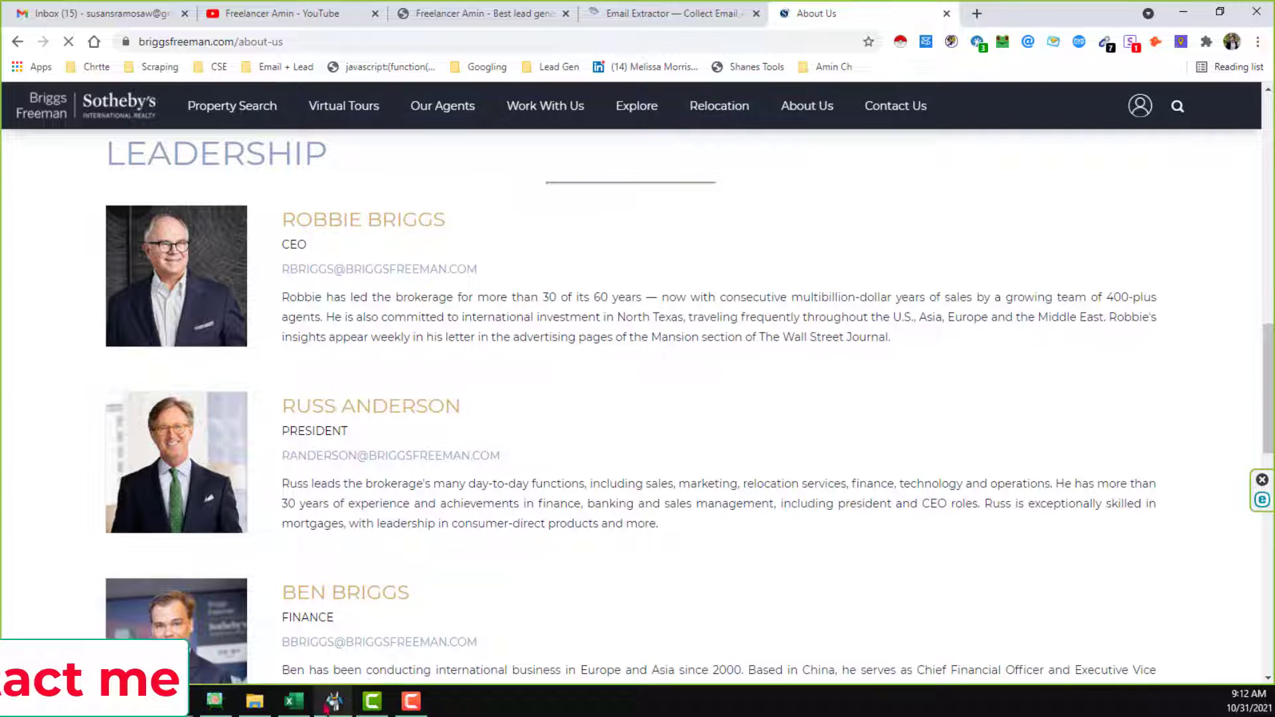
Compare the next extracted briggsfreeman.com emails with the leadership profiles' email addresses
{"action": "left_click", "coordinate": [215, 702]}
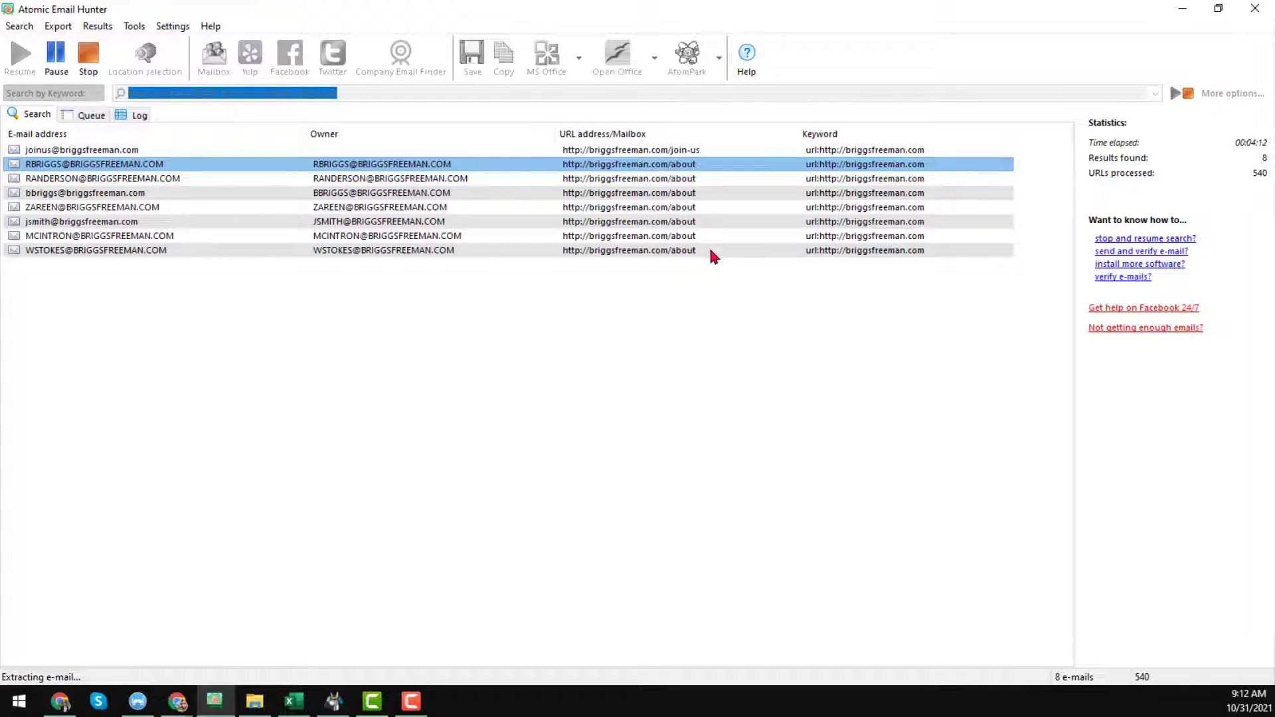
{"action": "left_click", "coordinate": [372, 184]}
{"action": "left_click", "coordinate": [378, 197]}
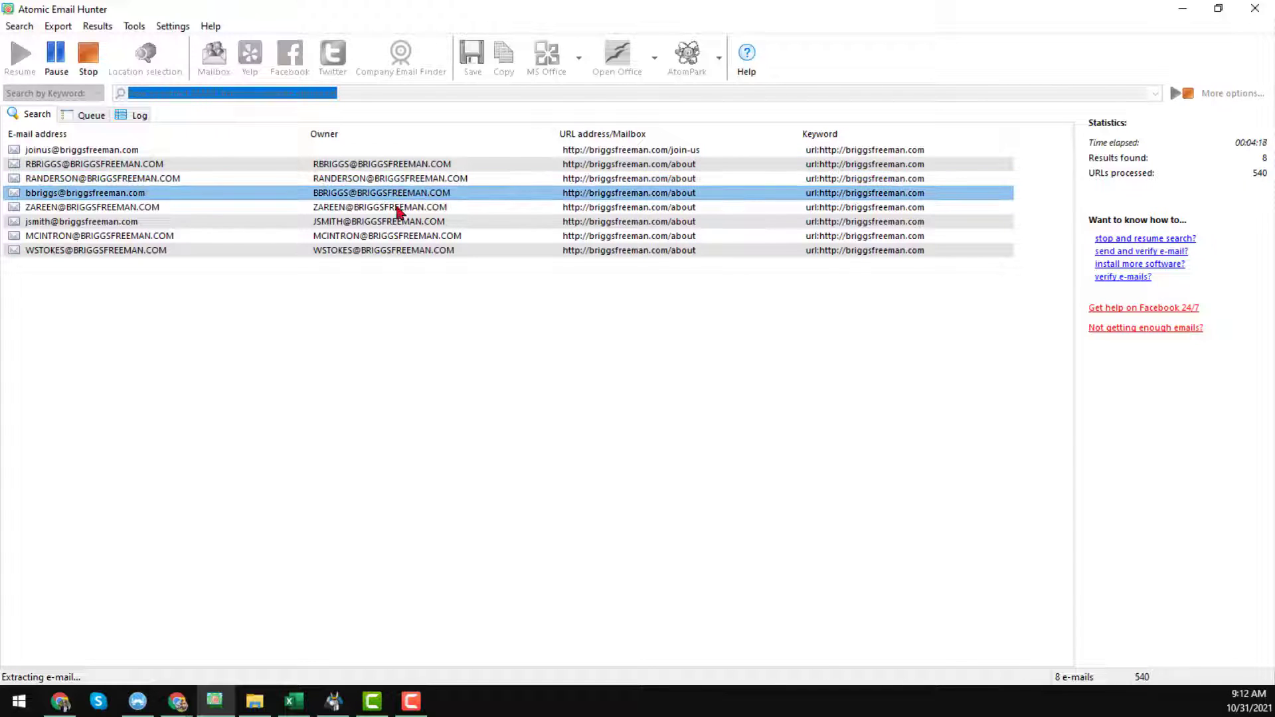
{"action": "left_click", "coordinate": [1182, 9]}
{"action": "scroll", "coordinate": [450, 415], "scroll_direction": "down", "scroll_amount": 2}
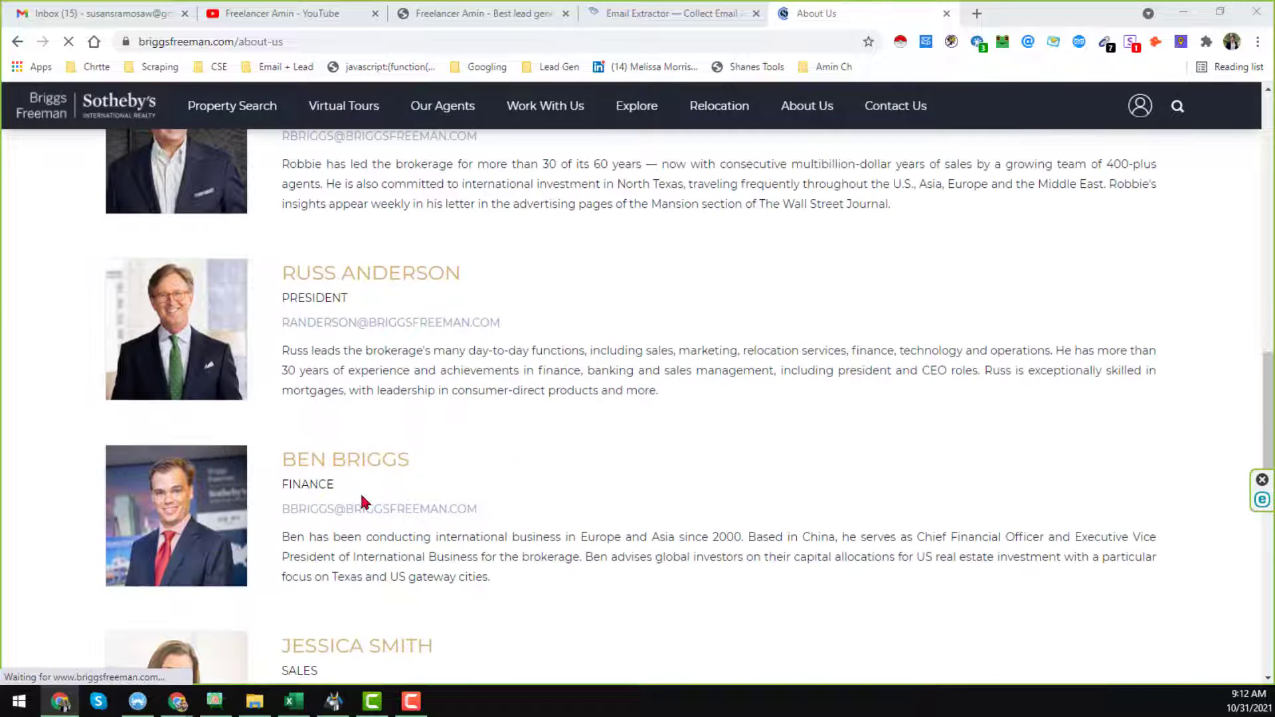
{"action": "scroll", "coordinate": [362, 501], "scroll_direction": "down", "scroll_amount": 4}
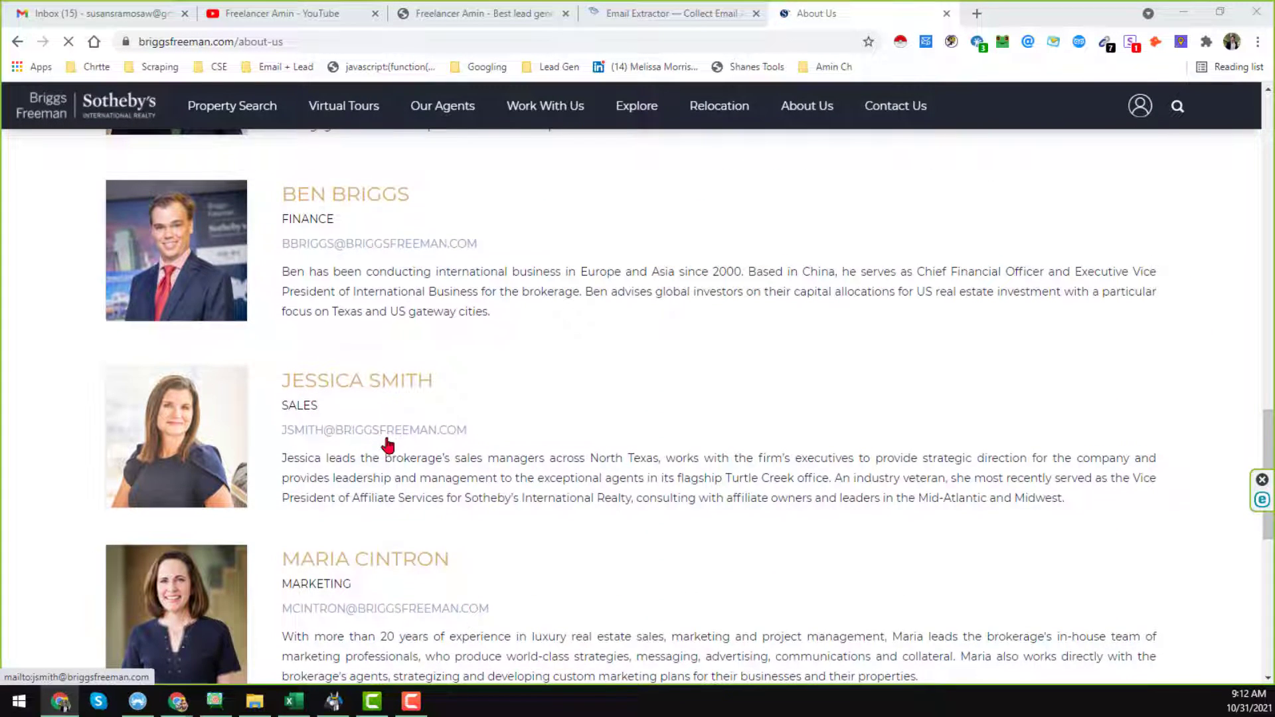
{"action": "scroll", "coordinate": [389, 445], "scroll_direction": "down", "scroll_amount": 4}
{"action": "scroll", "coordinate": [345, 347], "scroll_direction": "down", "scroll_amount": 2}
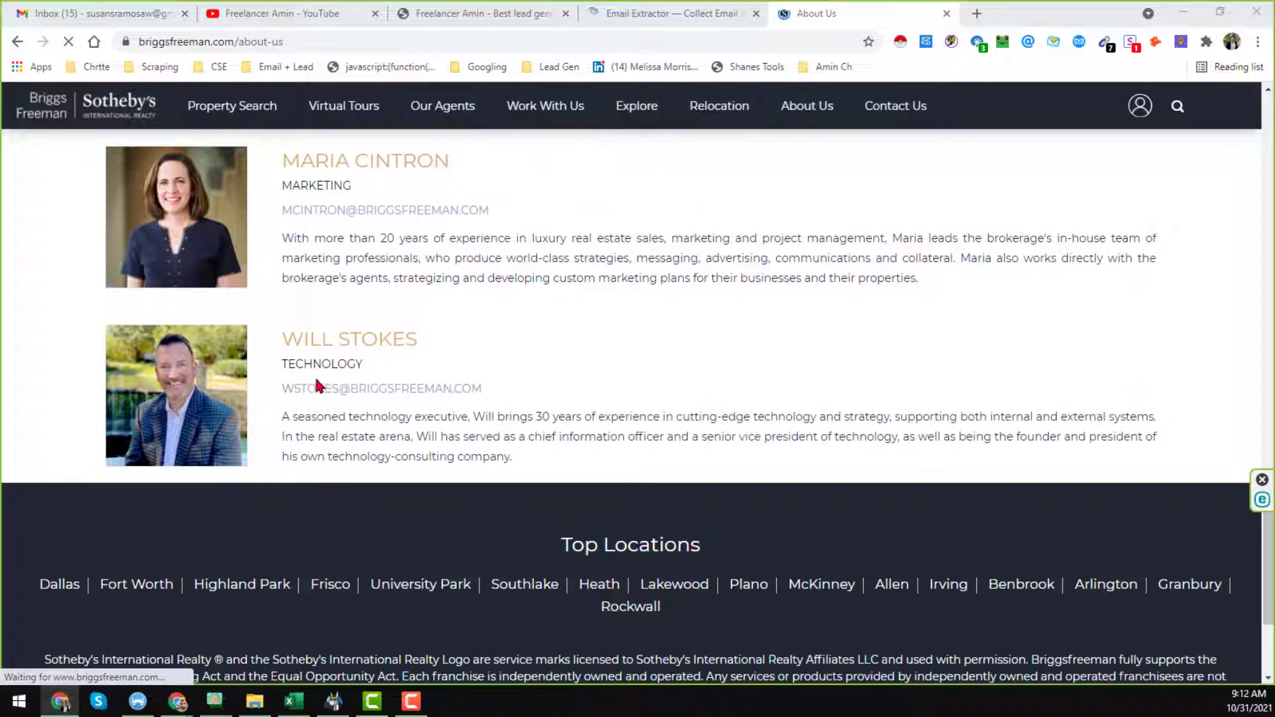
{"action": "scroll", "coordinate": [374, 396], "scroll_direction": "up", "scroll_amount": 10}
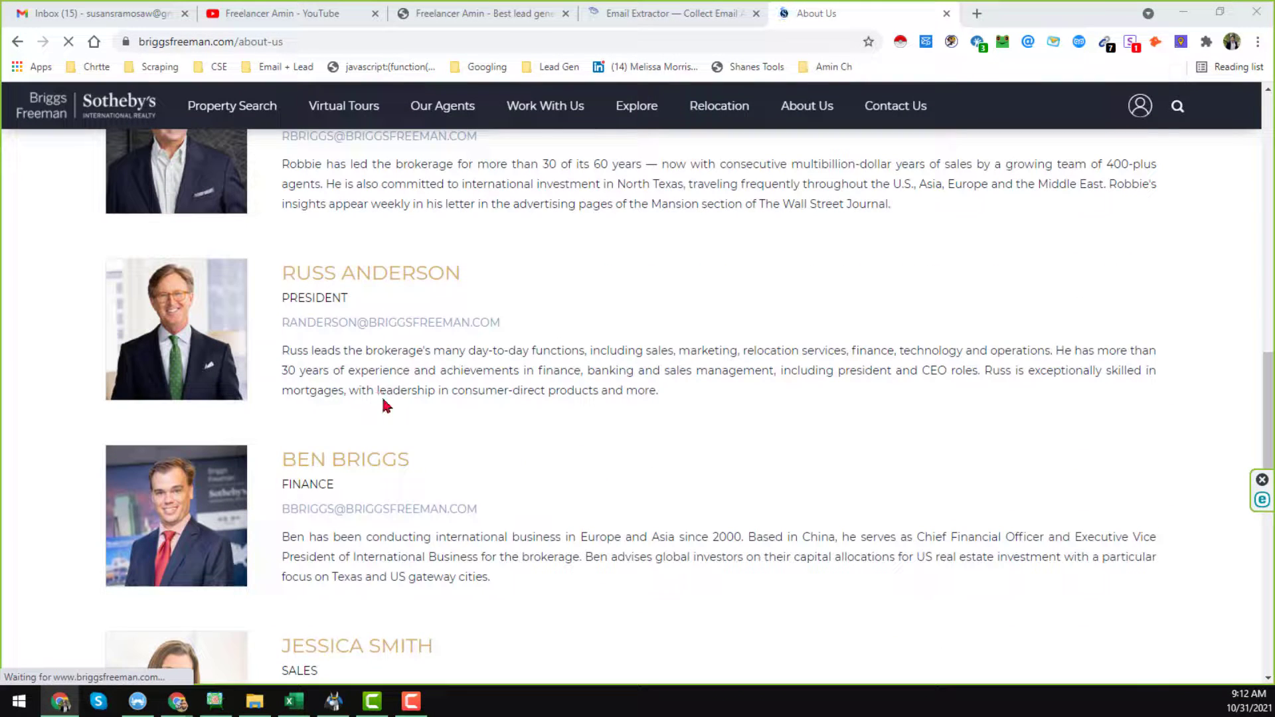